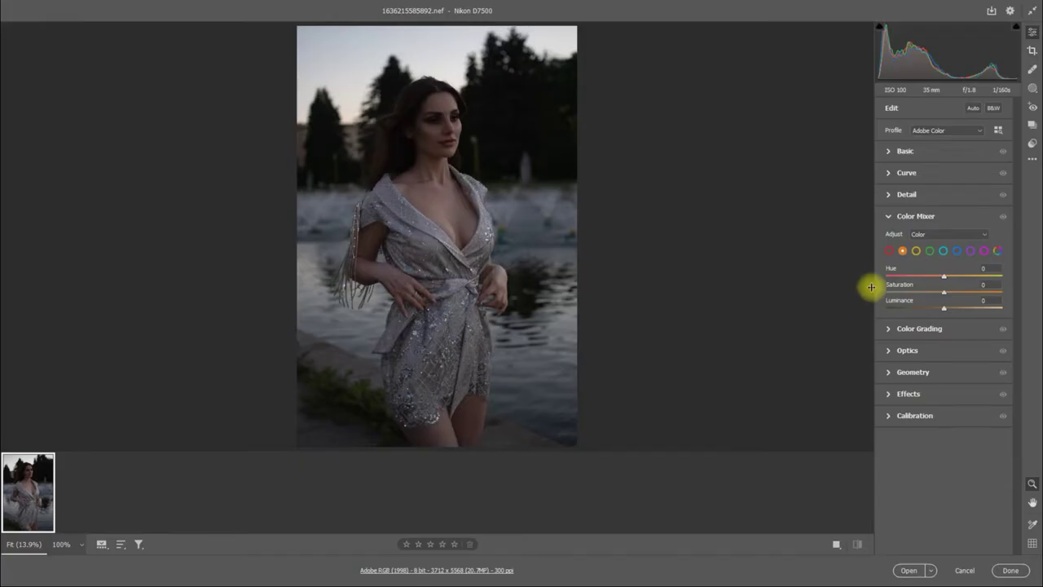
# In the Basic panel, raise Blacks, Shadows and Highlights each to +100.
pyautogui.click(887, 216)
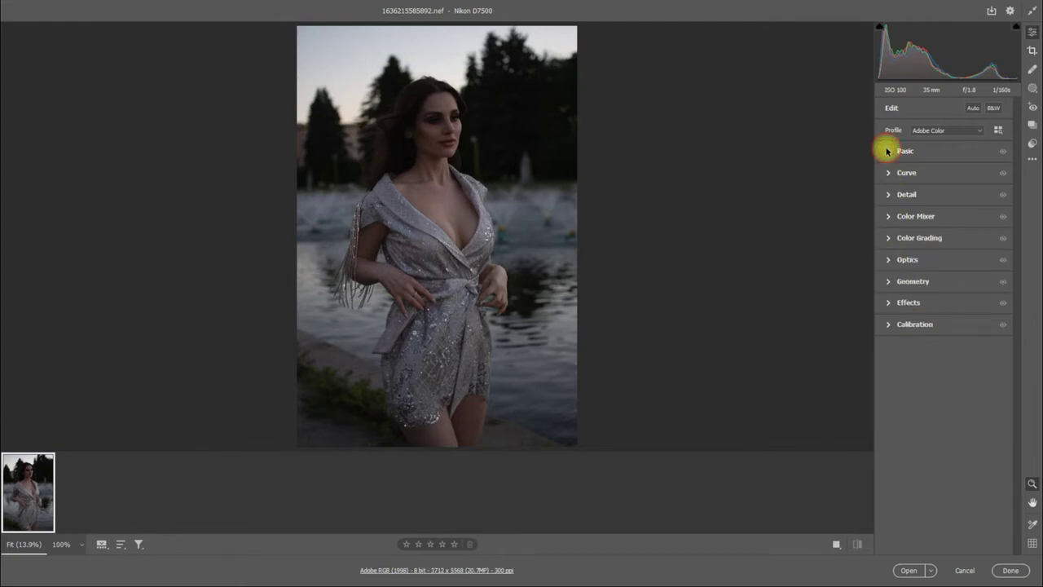
pyautogui.click(887, 150)
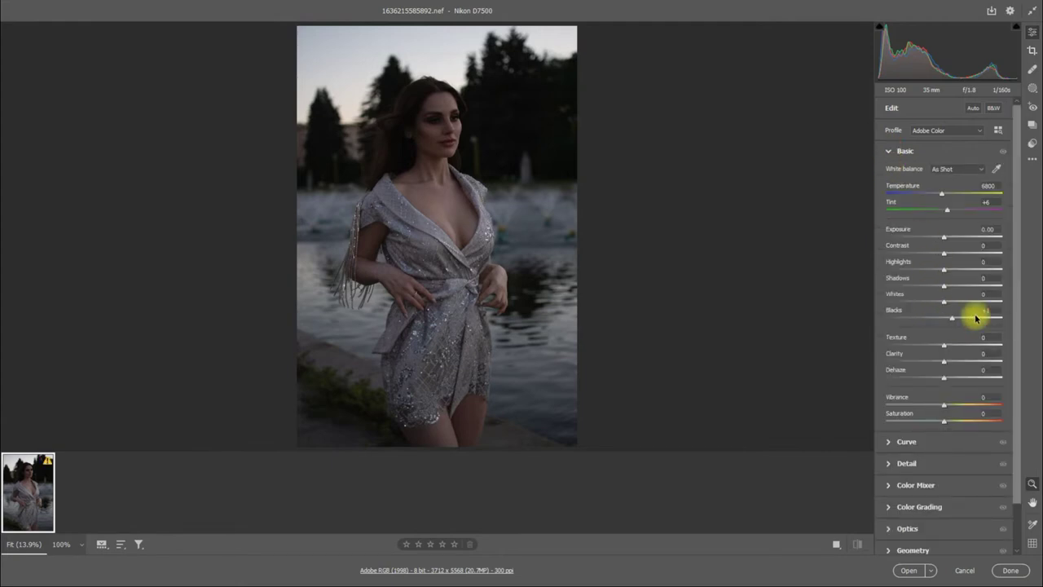
pyautogui.moveTo(945, 319); pyautogui.dragTo(1035, 317)
pyautogui.moveTo(943, 286); pyautogui.dragTo(1031, 289)
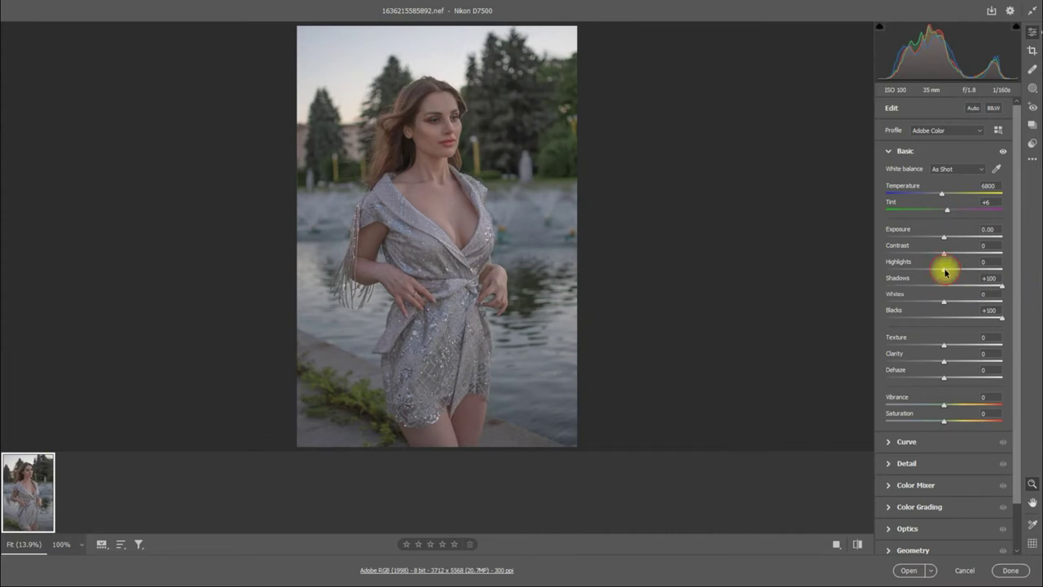
pyautogui.moveTo(944, 269); pyautogui.dragTo(1033, 269)
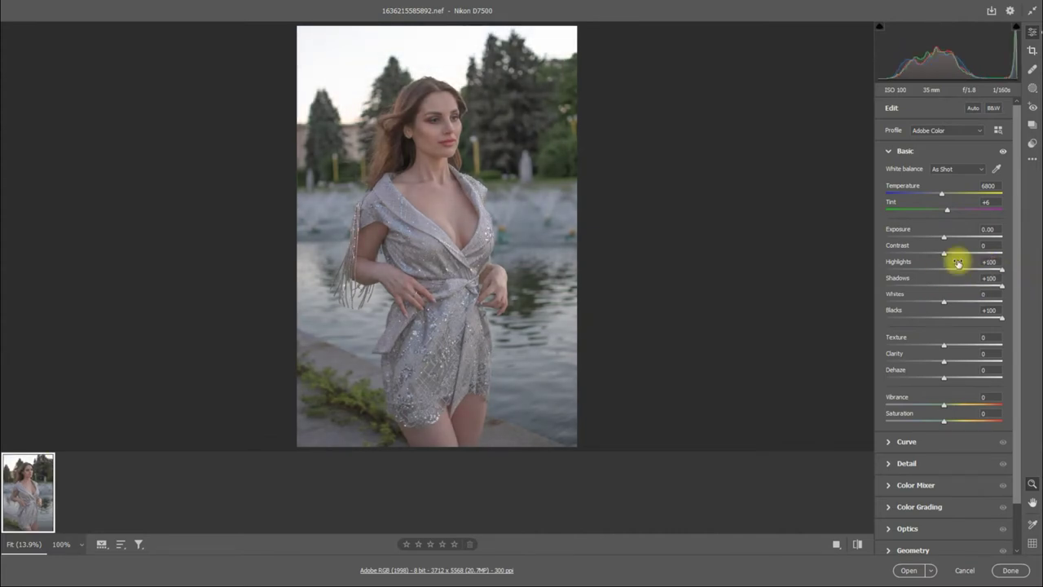
# Set Contrast +42, Whites +71, Clarity +12, Texture -27 and Dehaze -6.
pyautogui.moveTo(944, 256); pyautogui.dragTo(965, 258)
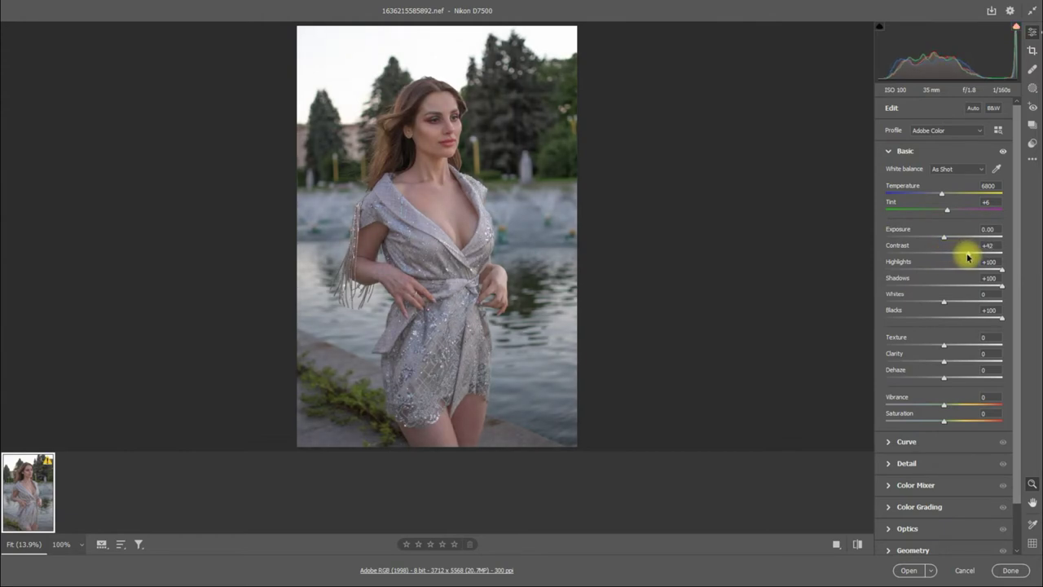
pyautogui.moveTo(945, 304)
pyautogui.mouseDown()
pyautogui.moveTo(982, 298)
pyautogui.moveTo(905, 298)
pyautogui.moveTo(985, 299)
pyautogui.mouseUp()
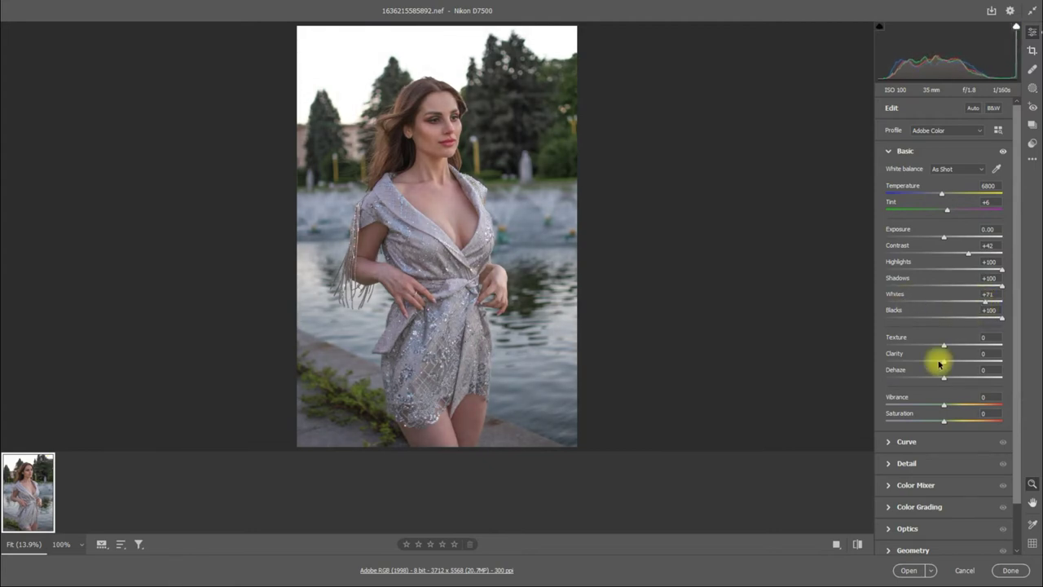
pyautogui.moveTo(945, 364)
pyautogui.mouseDown()
pyautogui.moveTo(959, 366)
pyautogui.moveTo(954, 354)
pyautogui.moveTo(951, 367)
pyautogui.mouseUp()
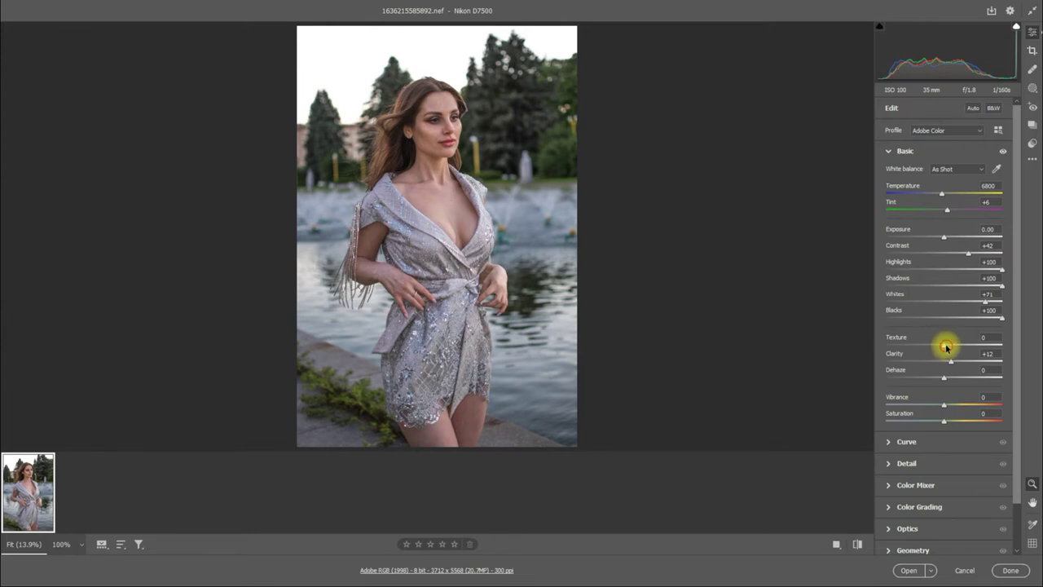
pyautogui.moveTo(954, 345); pyautogui.dragTo(925, 353)
pyautogui.moveTo(929, 364); pyautogui.dragTo(928, 364)
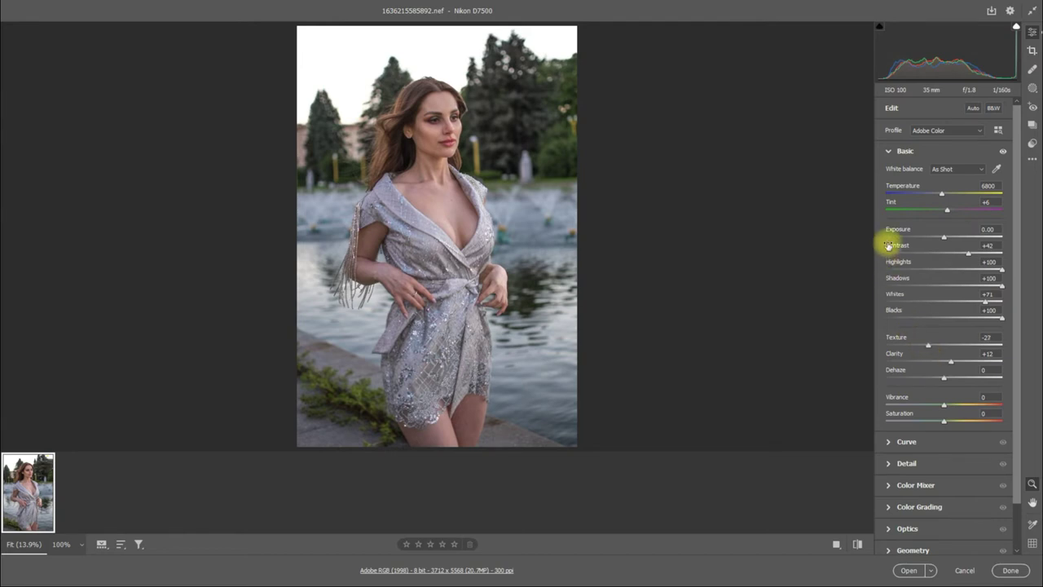
pyautogui.click(885, 151)
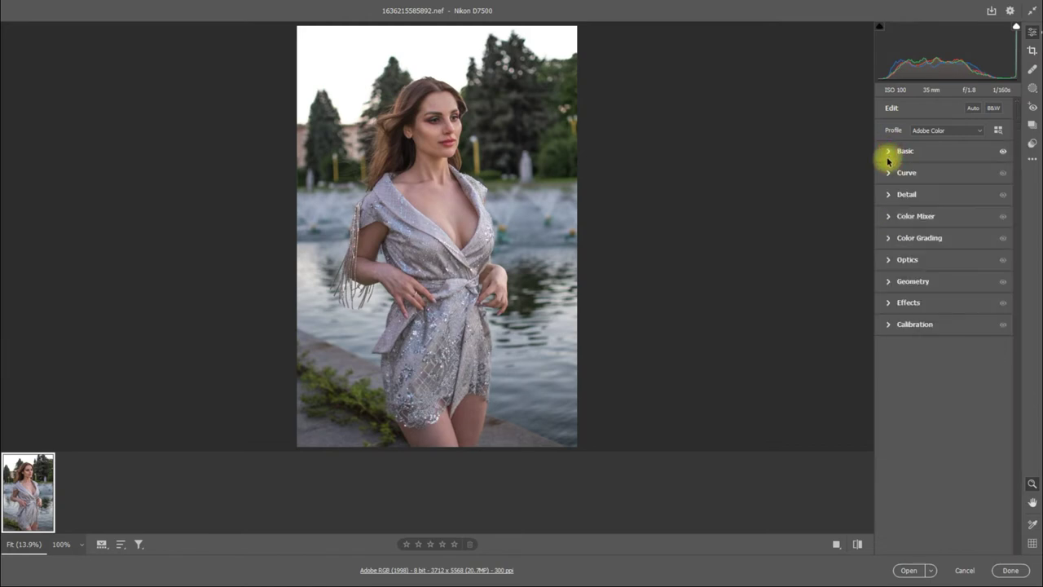
pyautogui.click(887, 154)
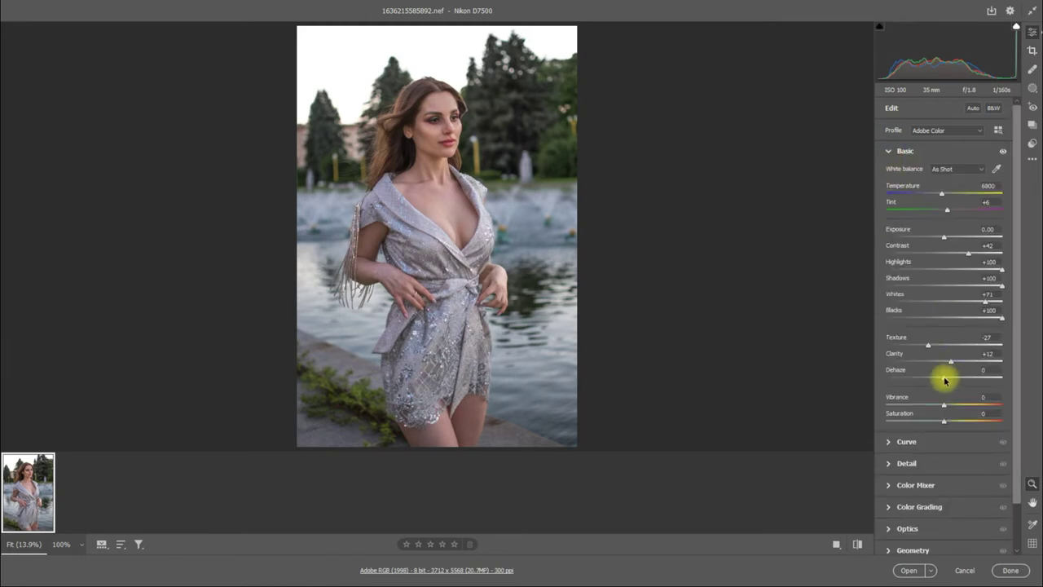
pyautogui.moveTo(953, 380); pyautogui.dragTo(942, 383)
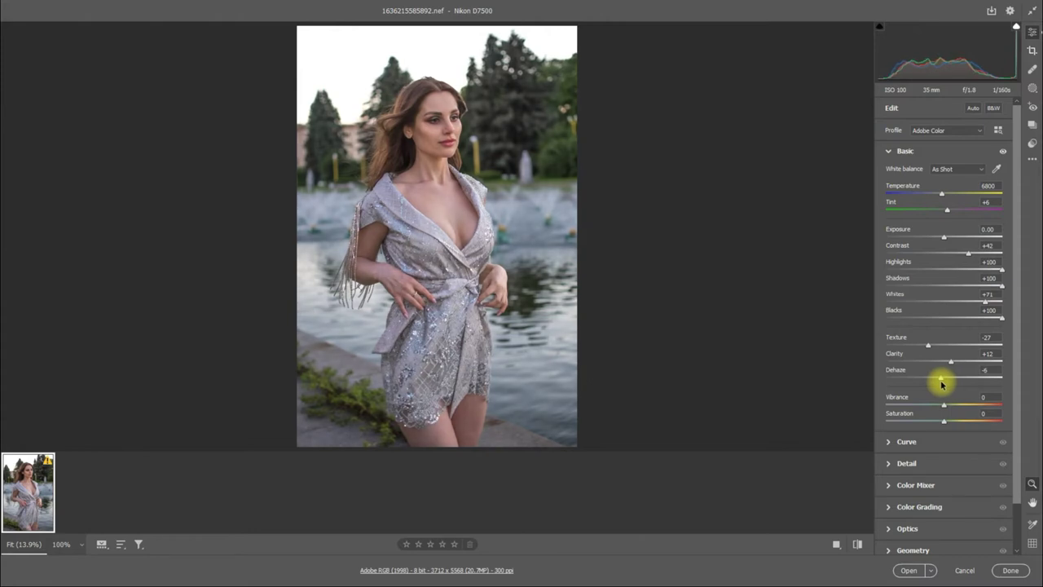
# In the Color Mixer, set Red Saturation +40 and Orange Luminance +29.
pyautogui.click(887, 151)
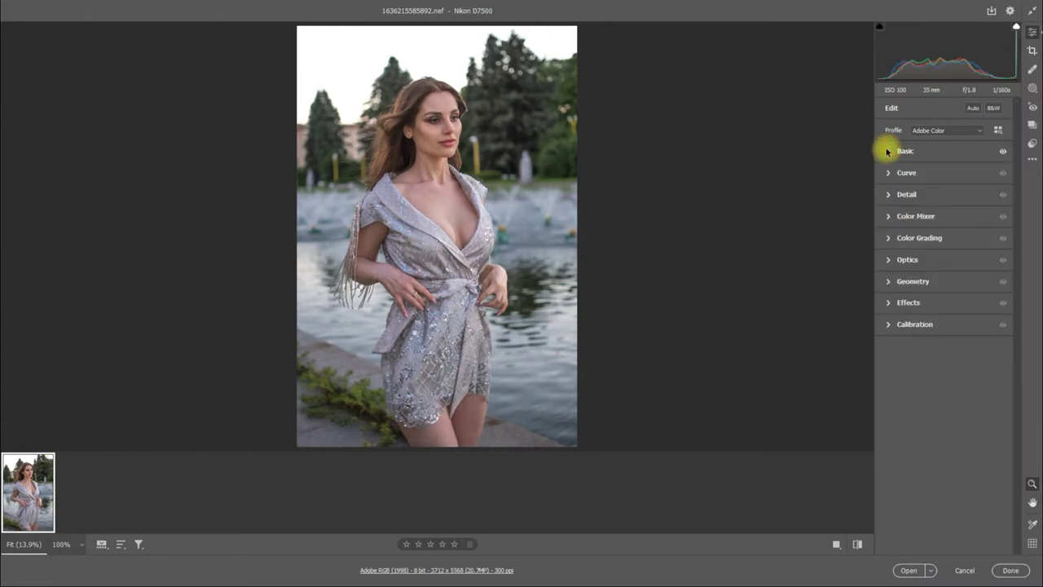
pyautogui.click(888, 217)
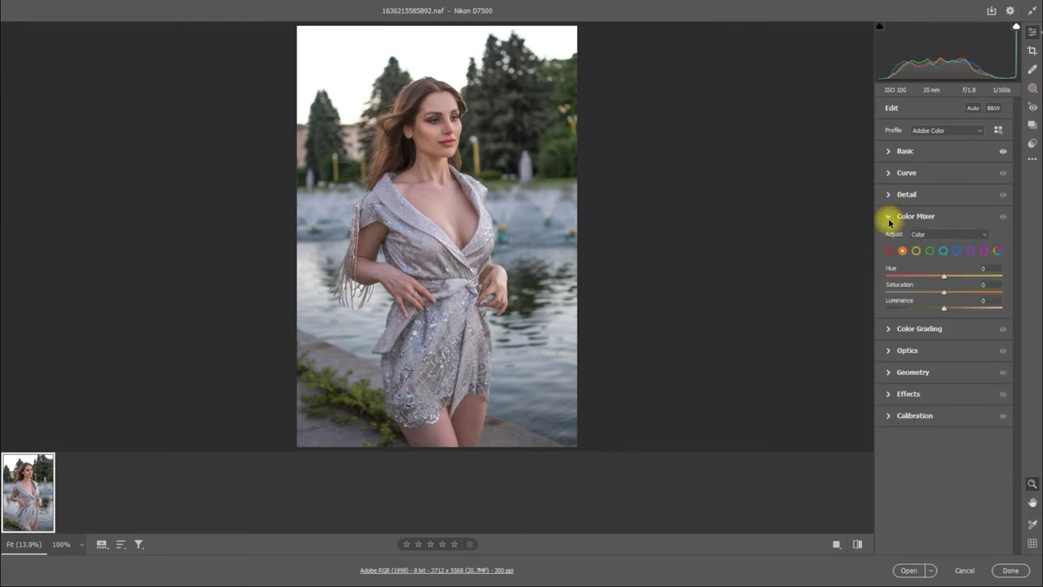
pyautogui.click(889, 250)
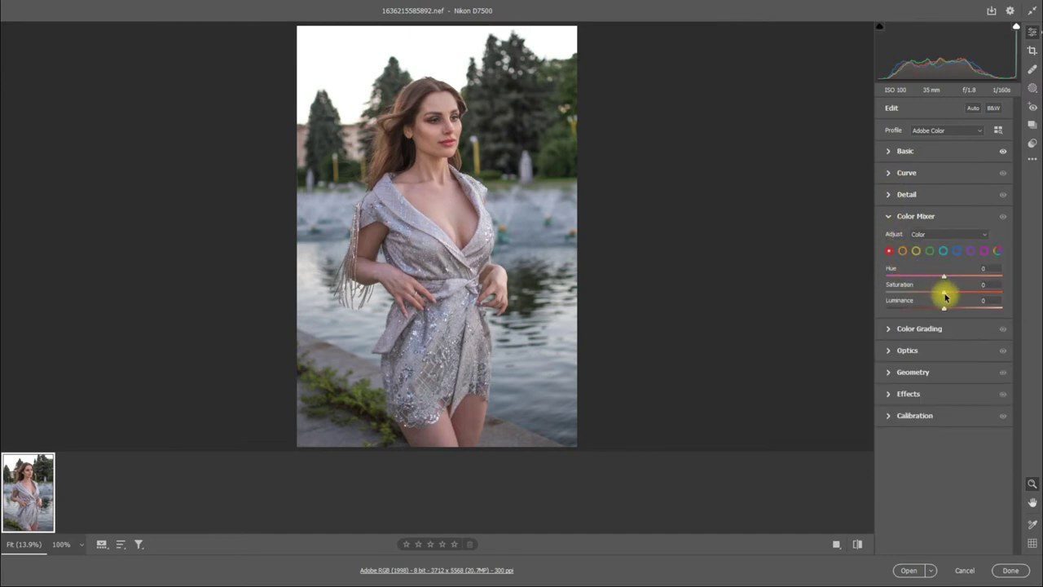
pyautogui.moveTo(945, 294); pyautogui.dragTo(967, 292)
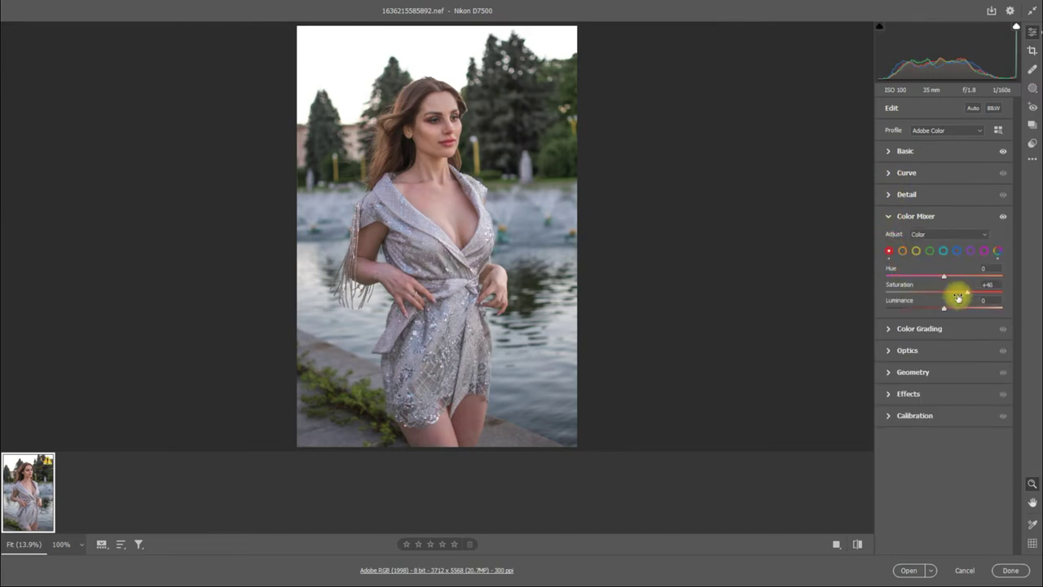
pyautogui.click(901, 250)
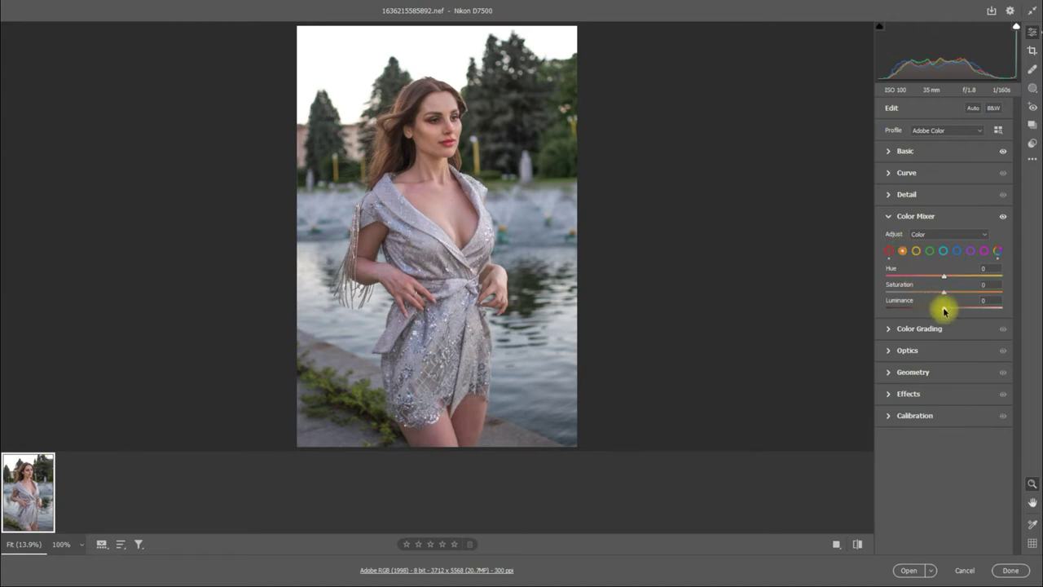
pyautogui.moveTo(954, 311); pyautogui.dragTo(961, 312)
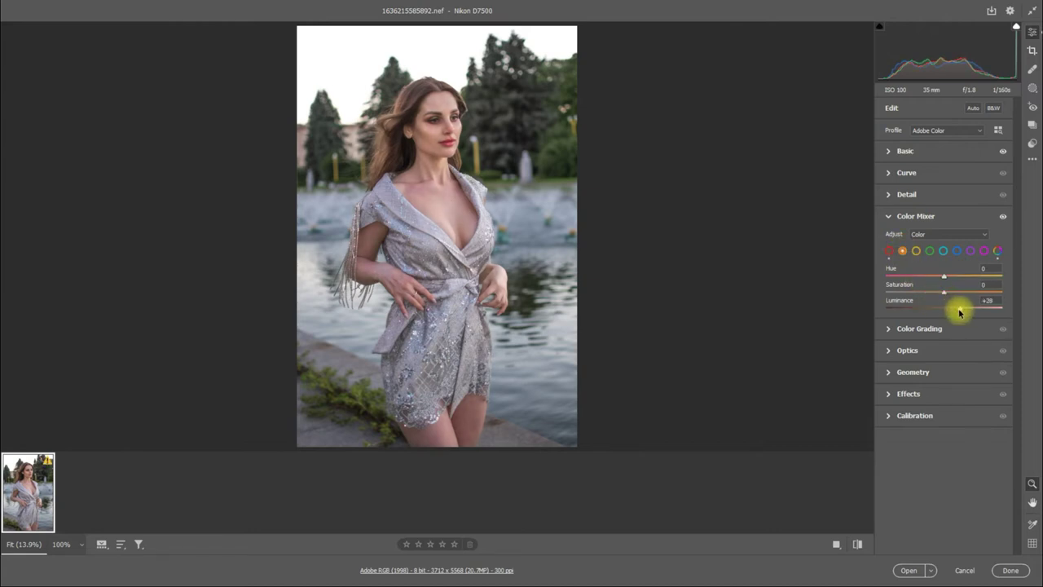
# Set Yellow and Green Saturation to +100, shift Green Hue to +76, and set Aqua Saturation to +100.
pyautogui.click(916, 251)
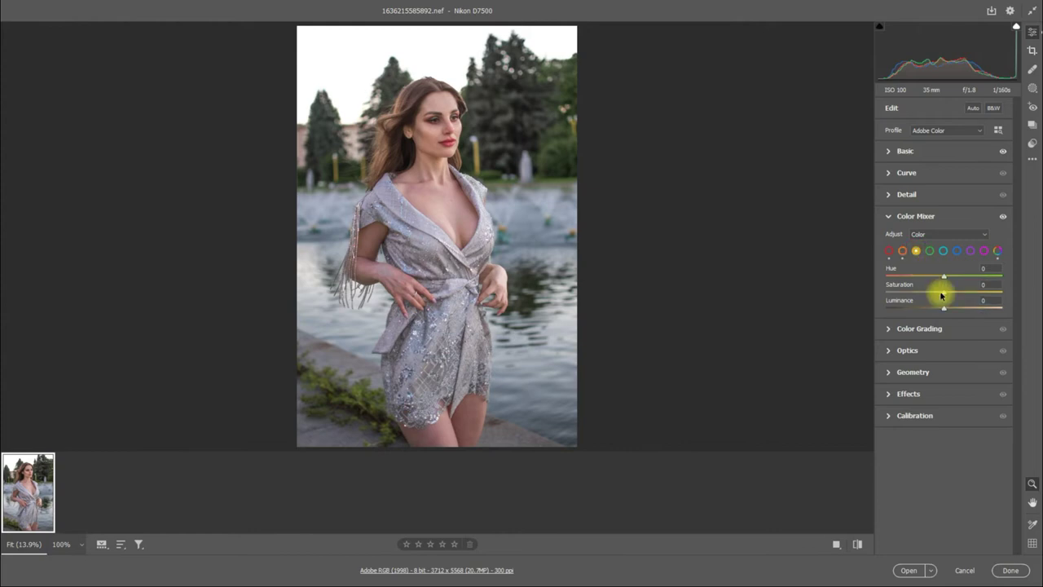
pyautogui.moveTo(943, 291); pyautogui.dragTo(1013, 299)
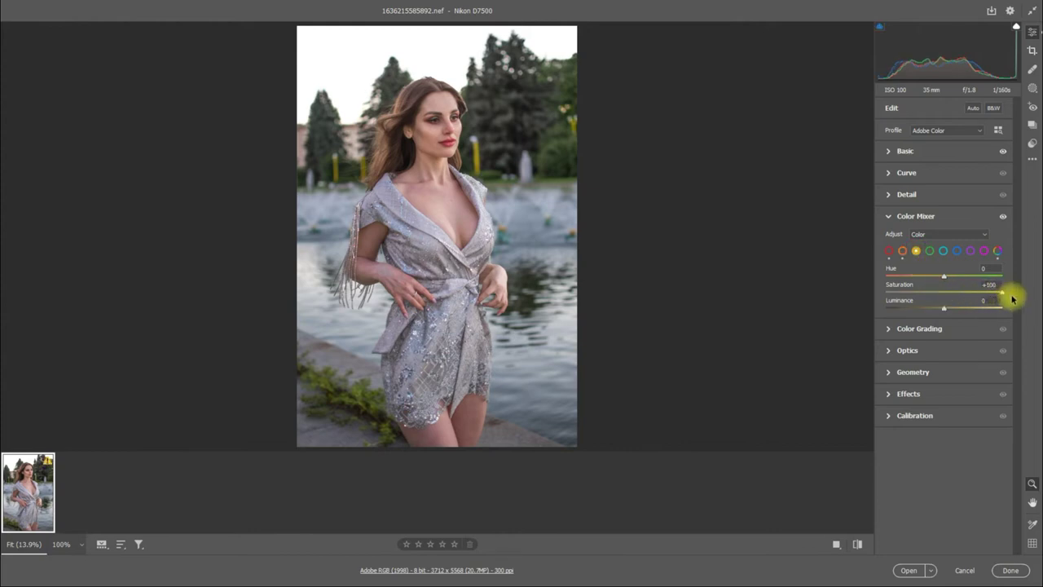
pyautogui.click(929, 251)
pyautogui.moveTo(944, 294); pyautogui.dragTo(1017, 293)
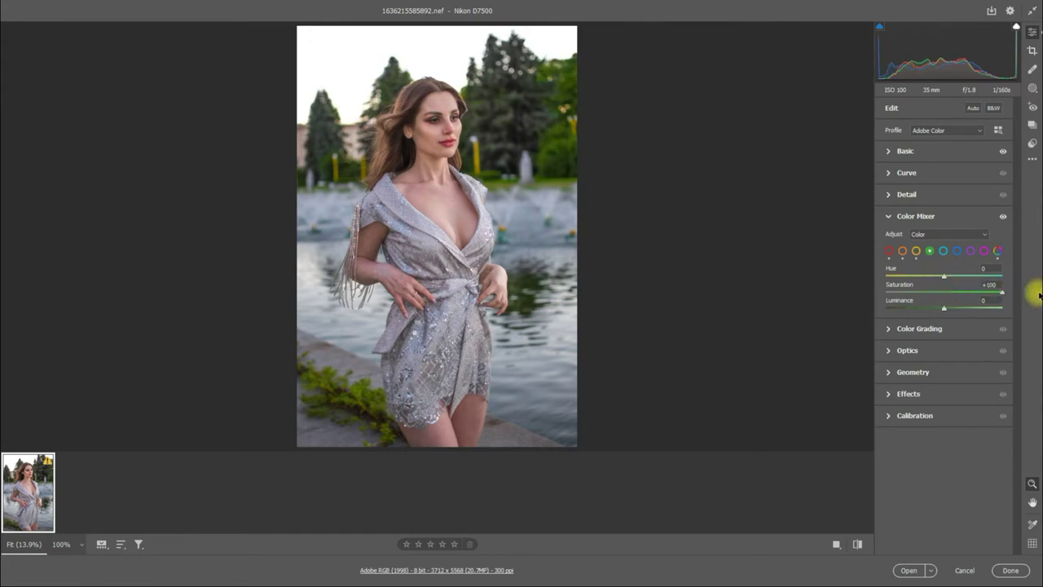
pyautogui.moveTo(943, 278); pyautogui.dragTo(986, 281)
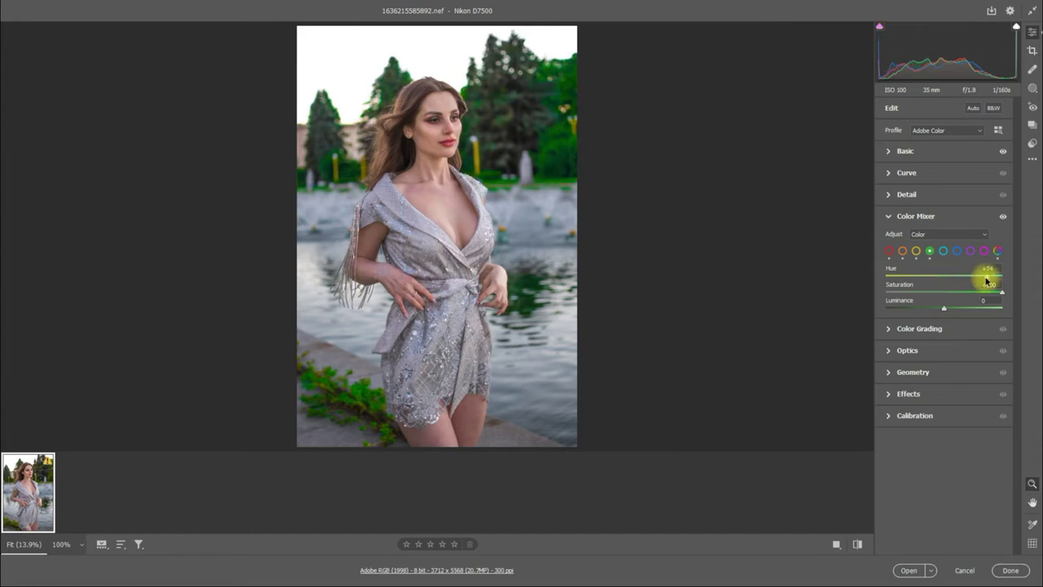
pyautogui.click(944, 251)
pyautogui.moveTo(943, 291); pyautogui.dragTo(1011, 300)
# Adjust Blue saturation and luminance, then raise Purple saturation and luminance.
pyautogui.click(956, 251)
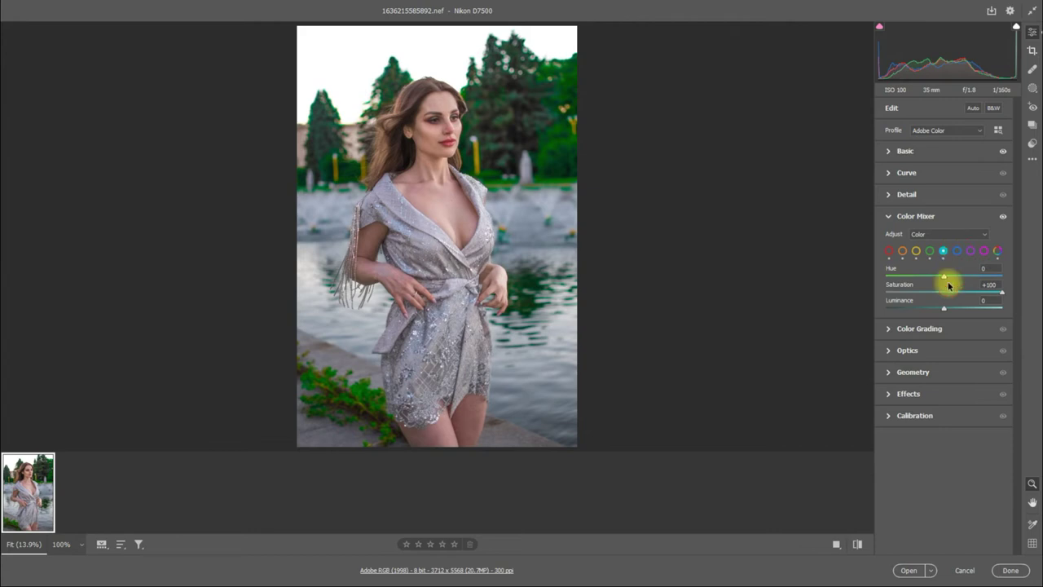
pyautogui.moveTo(942, 292)
pyautogui.mouseDown()
pyautogui.moveTo(1011, 300)
pyautogui.moveTo(892, 292)
pyautogui.moveTo(917, 304)
pyautogui.mouseUp()
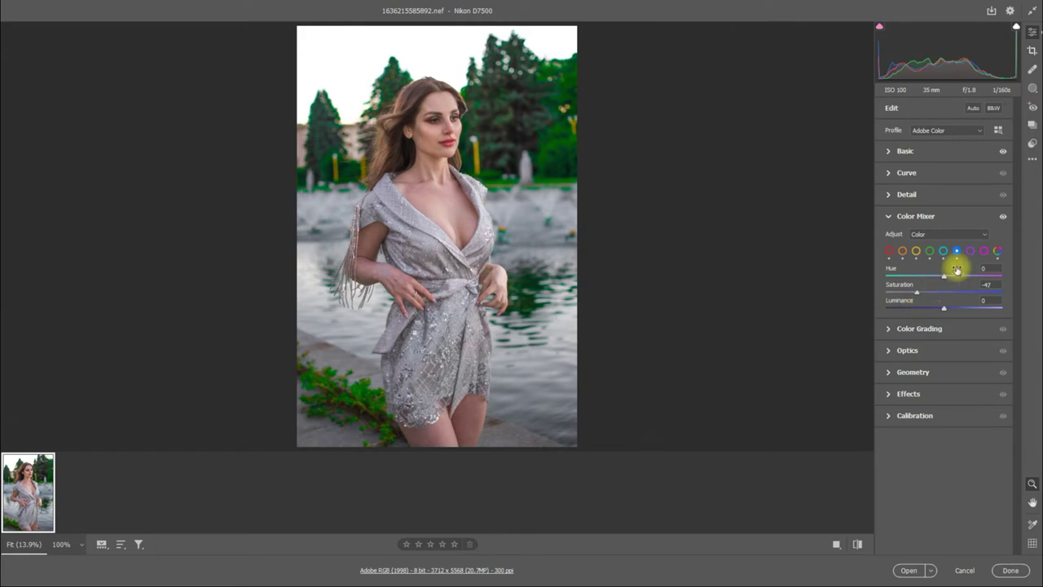
pyautogui.moveTo(941, 311); pyautogui.dragTo(963, 312)
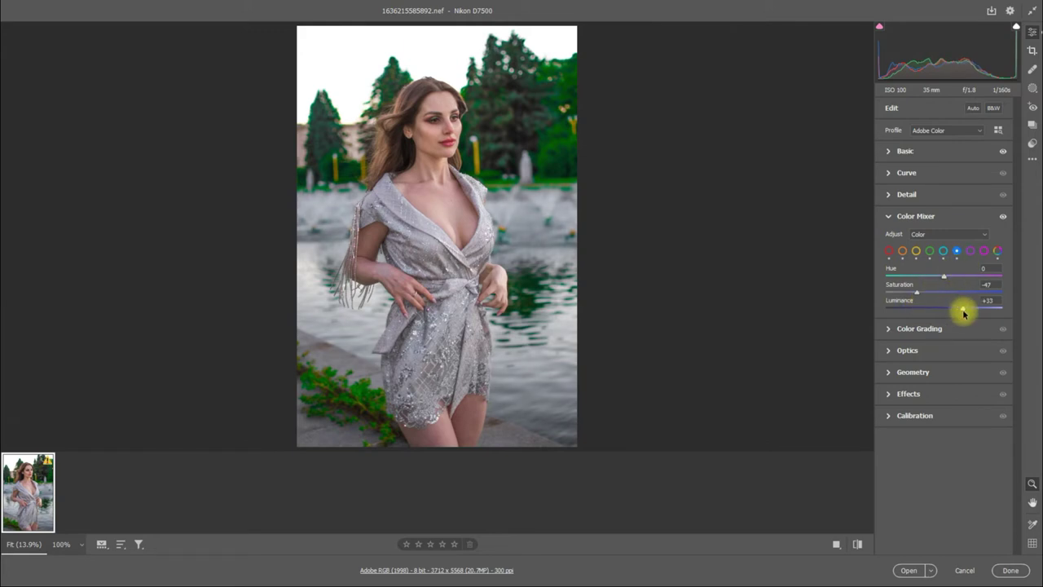
pyautogui.click(970, 251)
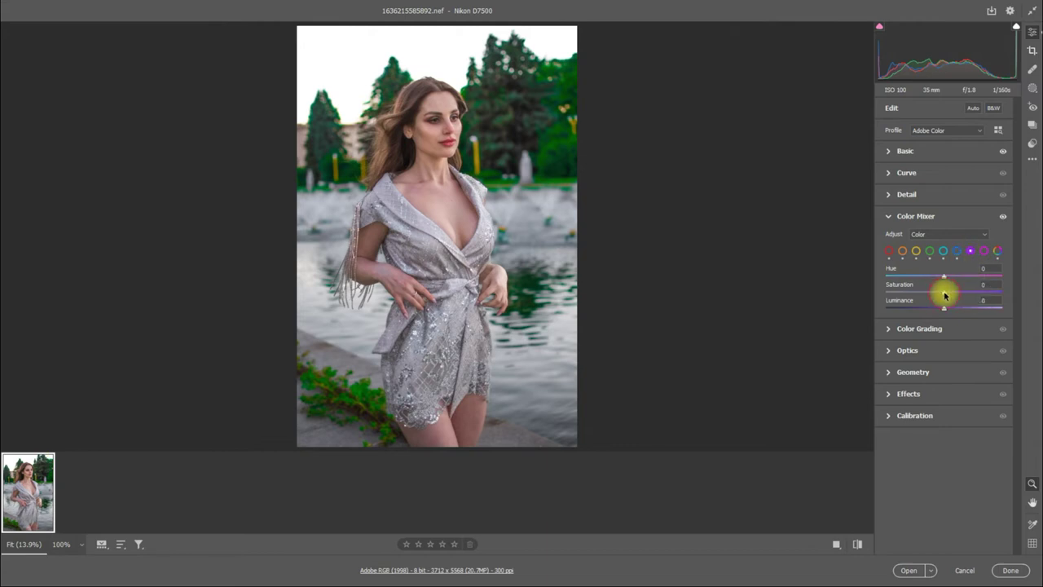
pyautogui.moveTo(945, 295); pyautogui.dragTo(989, 293)
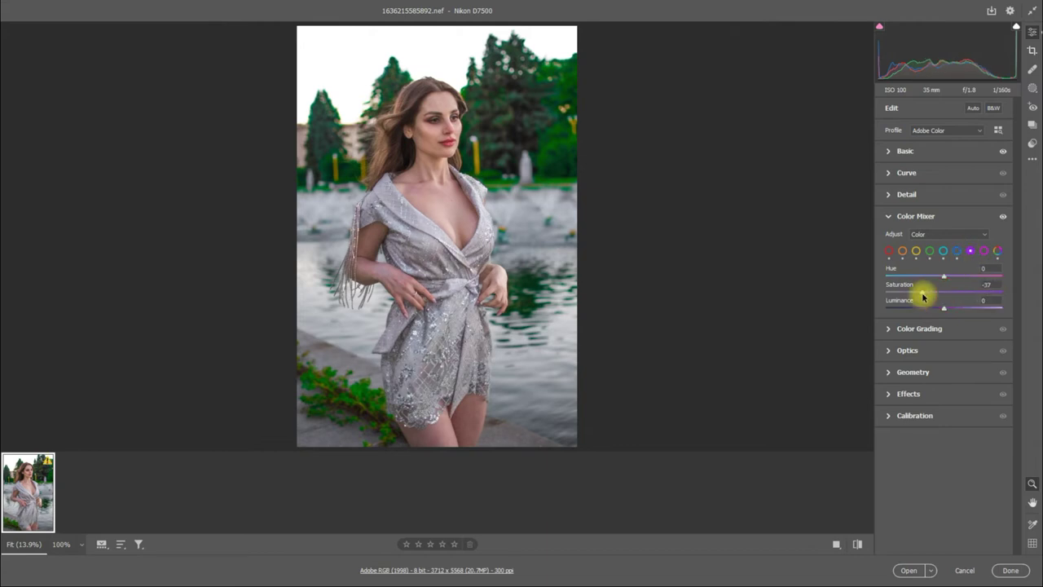
pyautogui.moveTo(945, 310); pyautogui.dragTo(967, 313)
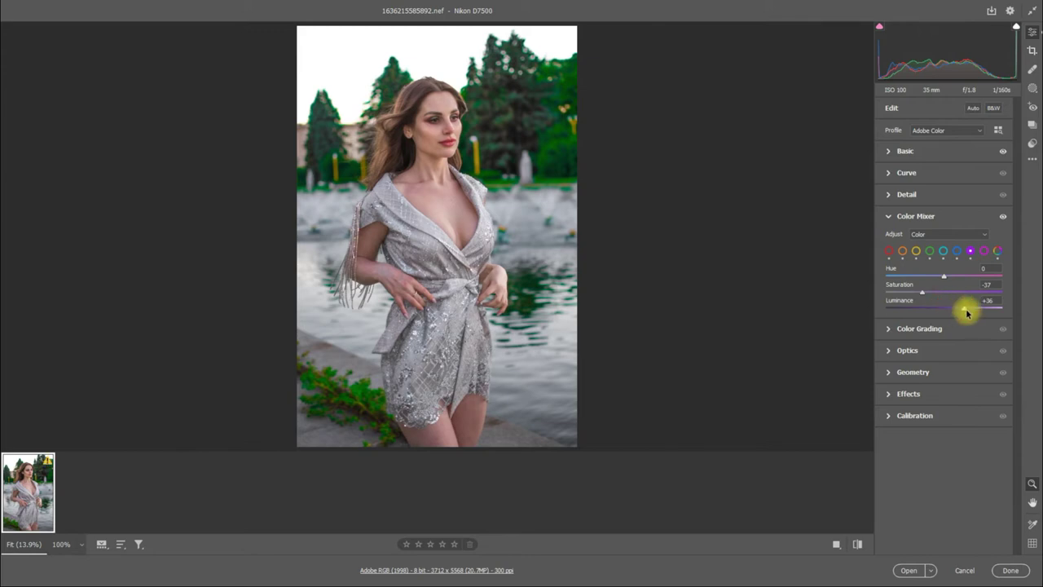
# Set Magenta Hue +100 and Saturation +50, brighten magentas, then open the image in Photoshop.
pyautogui.click(984, 250)
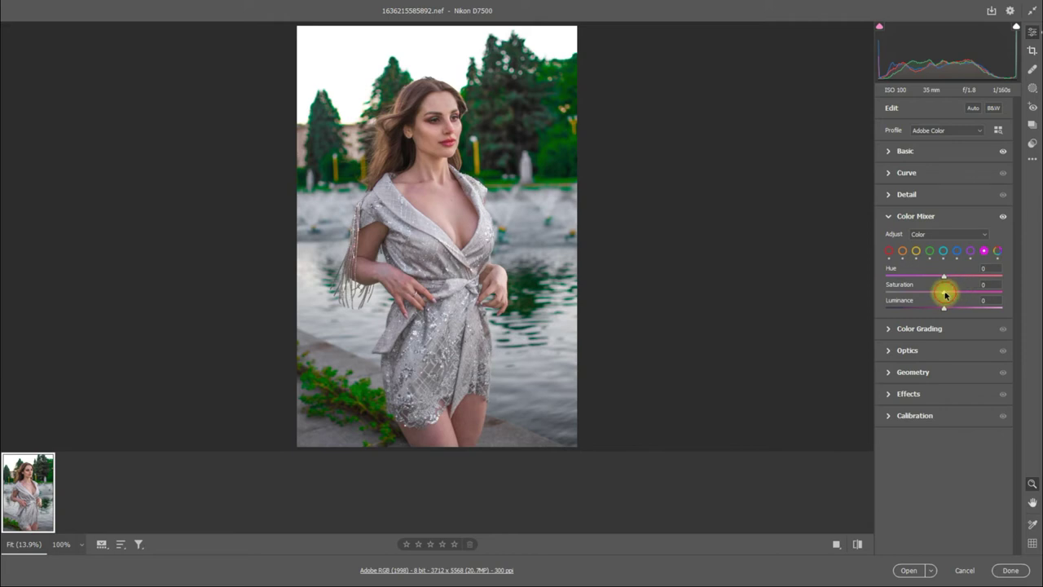
pyautogui.moveTo(945, 292)
pyautogui.mouseDown()
pyautogui.moveTo(980, 292)
pyautogui.moveTo(968, 301)
pyautogui.mouseUp()
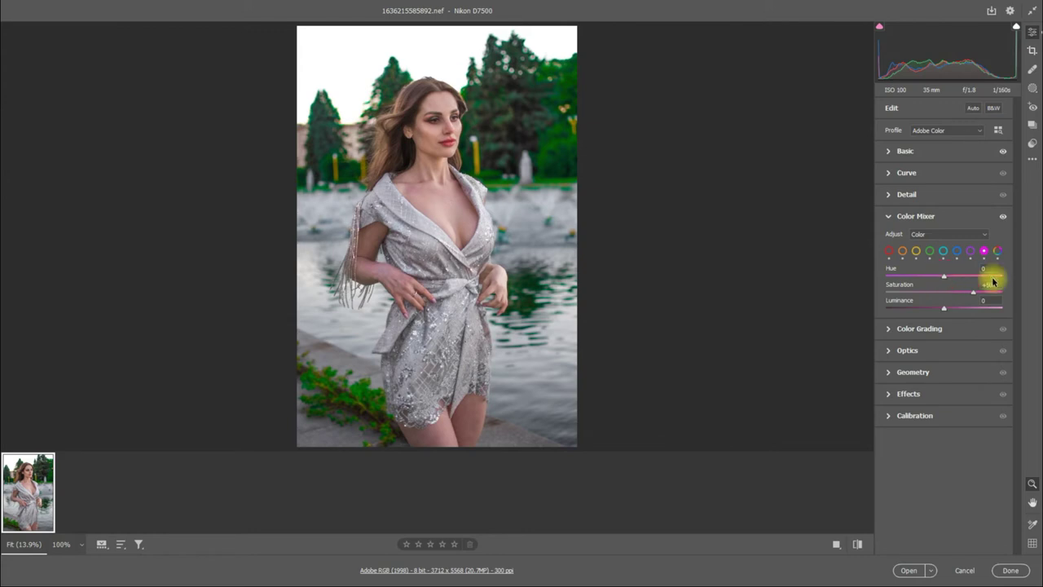
pyautogui.moveTo(1001, 280); pyautogui.dragTo(1004, 277)
pyautogui.moveTo(942, 308)
pyautogui.mouseDown()
pyautogui.moveTo(961, 302)
pyautogui.moveTo(937, 302)
pyautogui.moveTo(953, 306)
pyautogui.mouseUp()
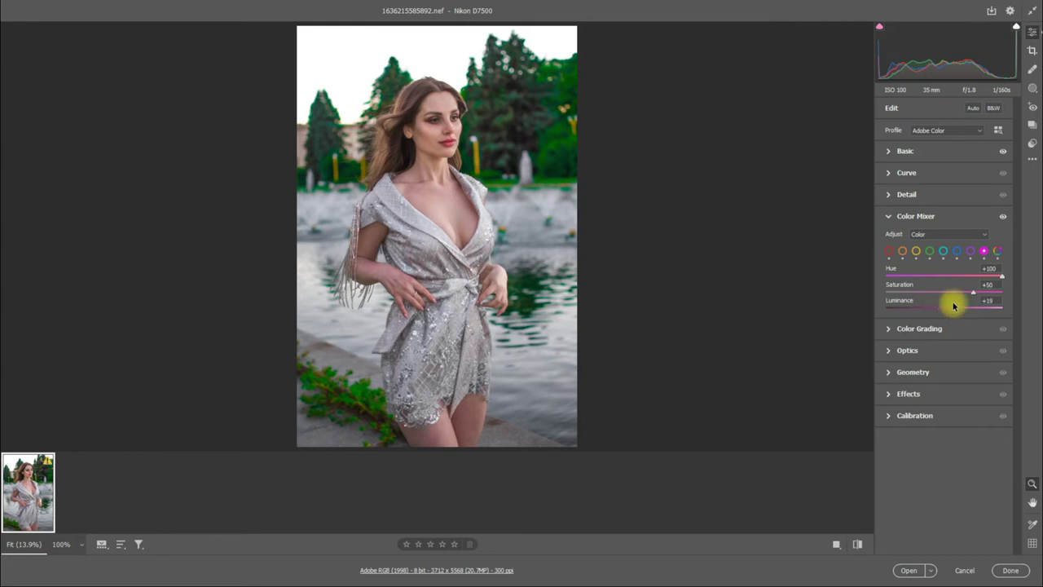
pyautogui.click(889, 216)
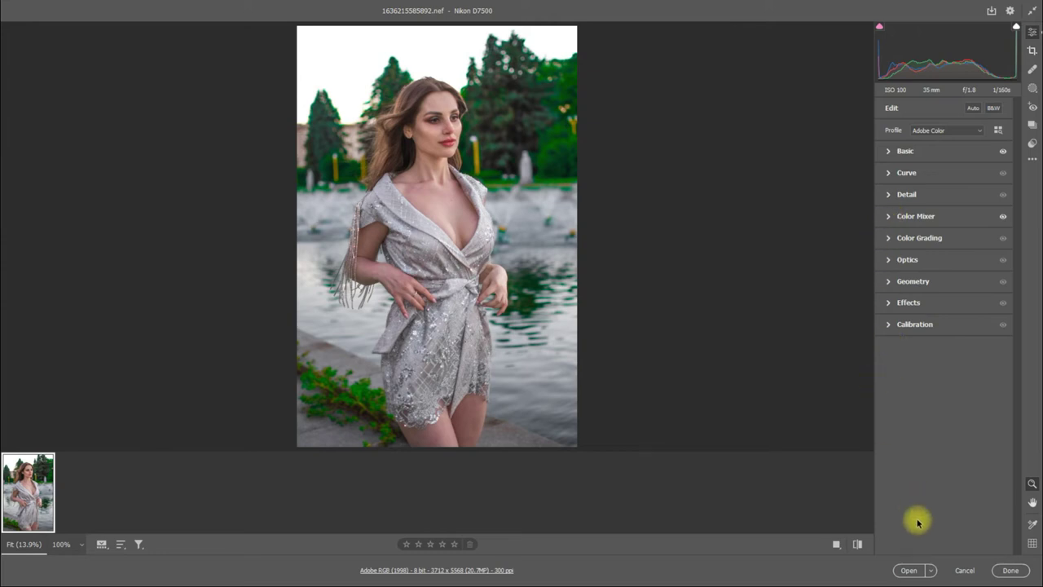
pyautogui.click(914, 569)
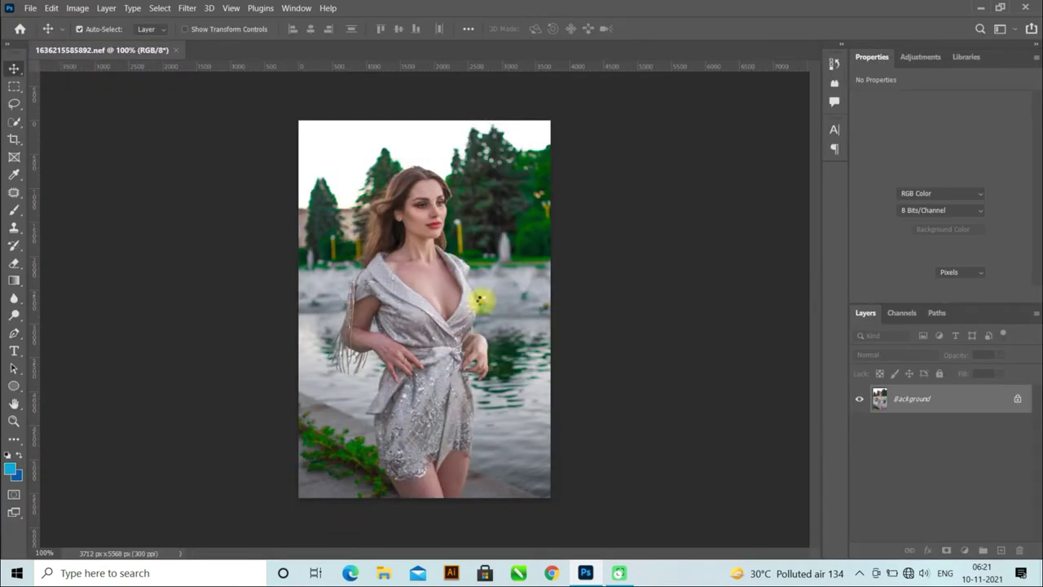
# Fit the photo on screen and duplicate the Background as Layer 1.
pyautogui.hotkey('ctrl', '-')
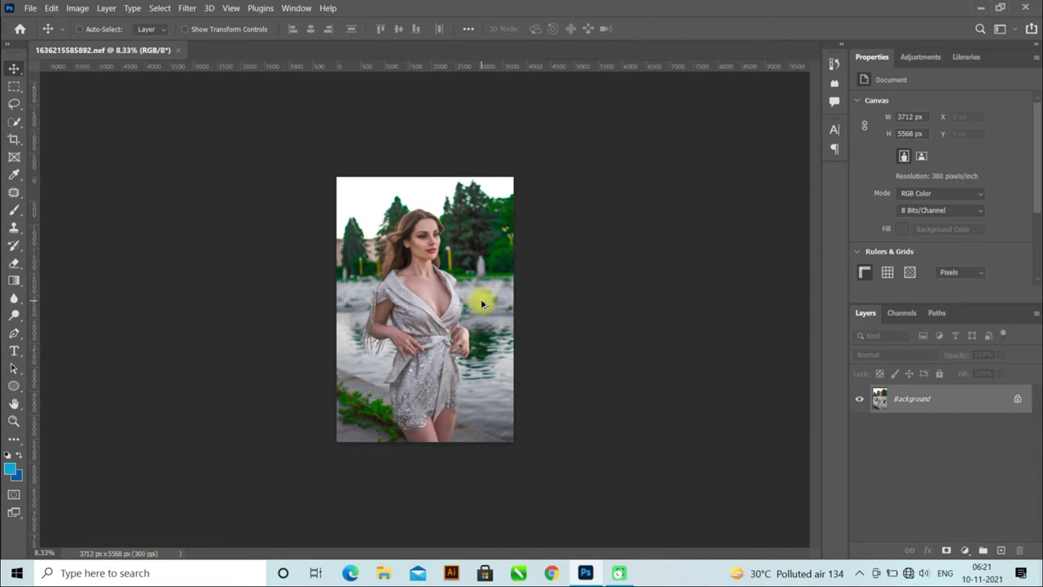
pyautogui.hotkey('ctrl', '+')
pyautogui.hotkey('ctrl', '0')
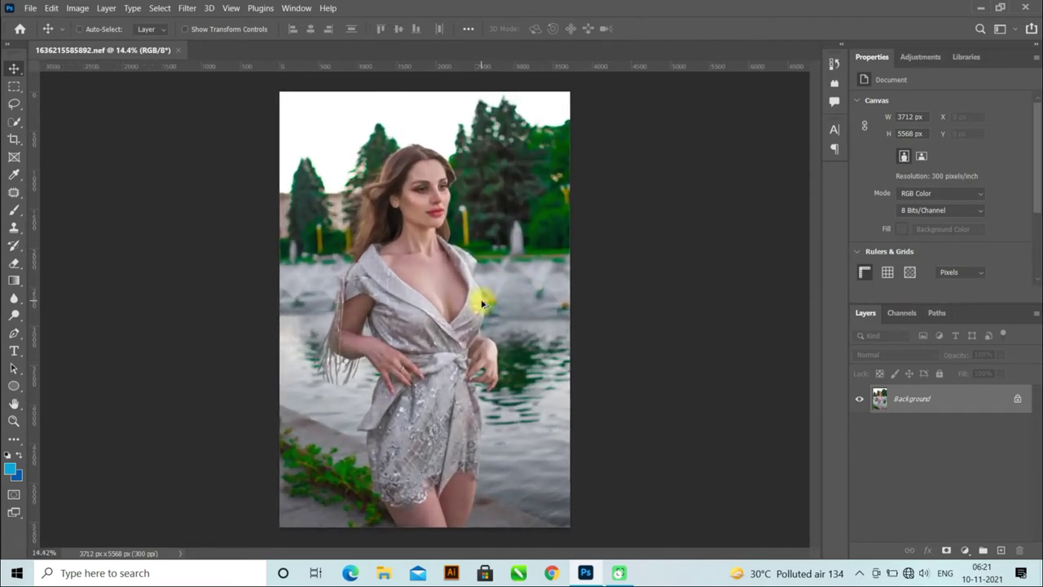
pyautogui.scroll(1, 482, 304)
pyautogui.hotkey('ctrl', 'j')
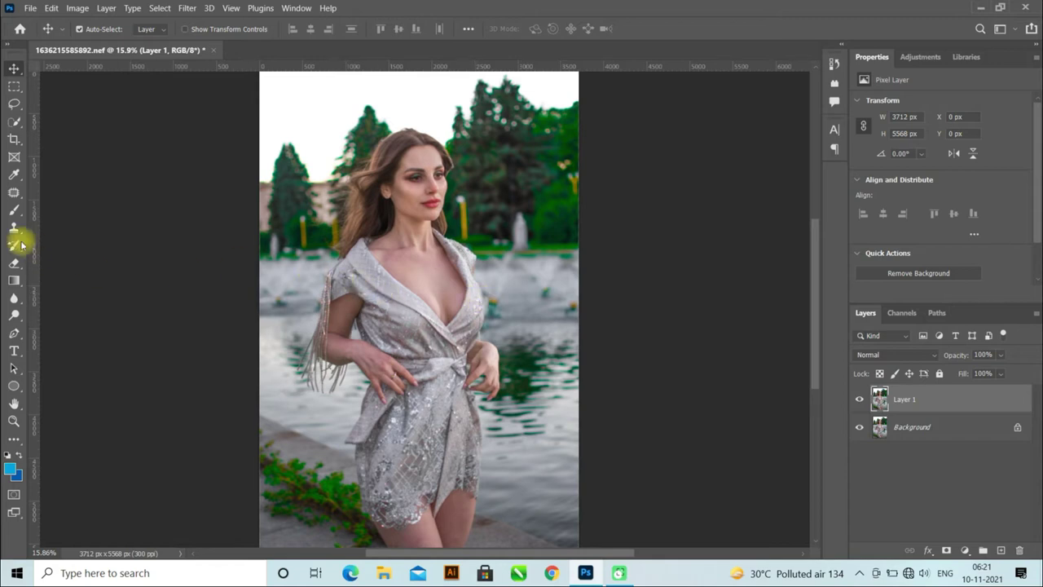
pyautogui.click(14, 211)
# Enlarge the Mixer Brush to size 125 and smooth the forehead skin.
pyautogui.click(73, 247)
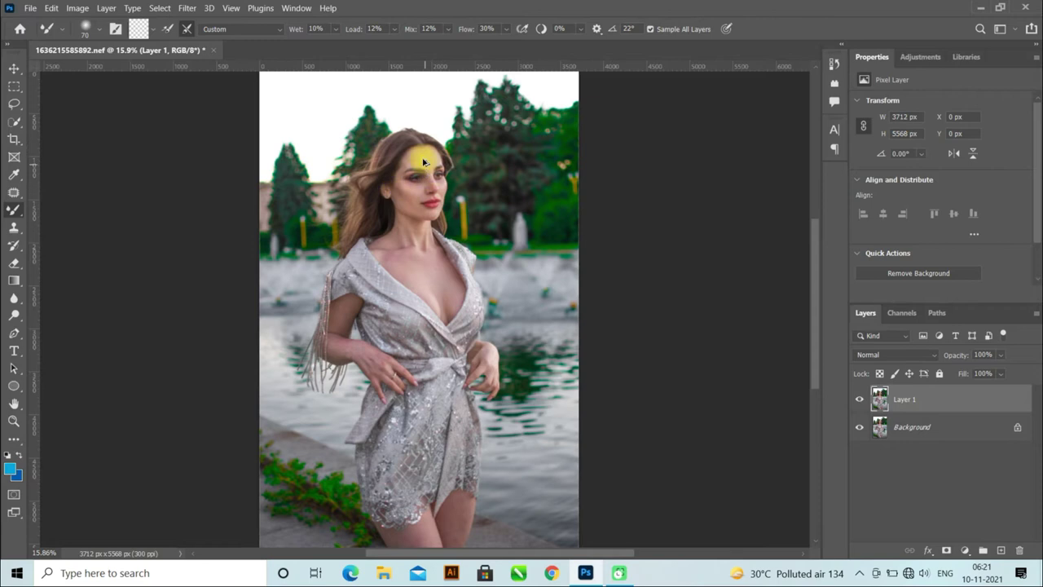
pyautogui.scroll(3, 421, 161)
pyautogui.scroll(1, 422, 161)
pyautogui.scroll(1, 422, 161)
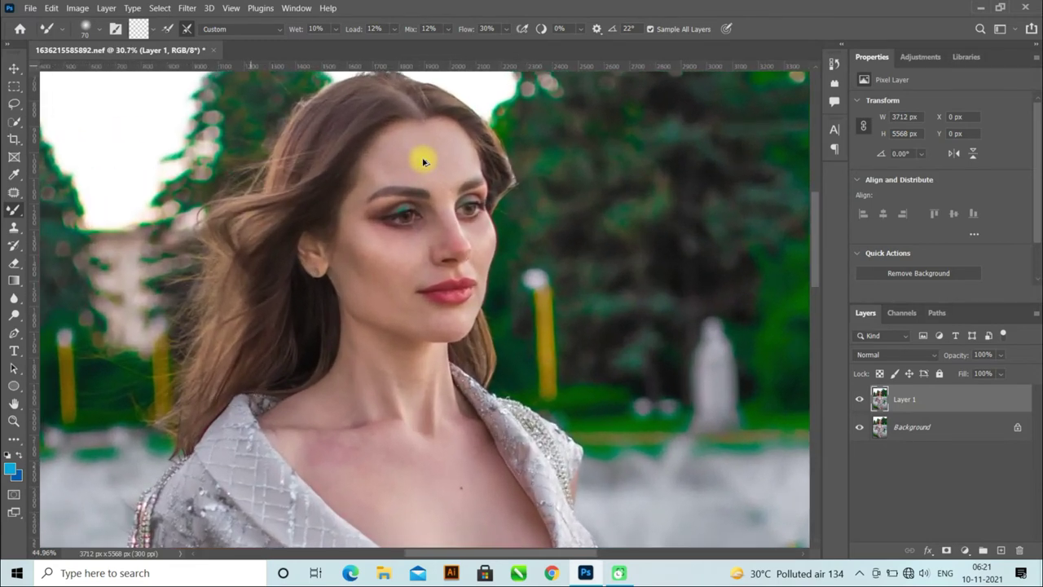
pyautogui.scroll(1, 422, 160)
pyautogui.scroll(1, 422, 161)
pyautogui.scroll(1, 422, 160)
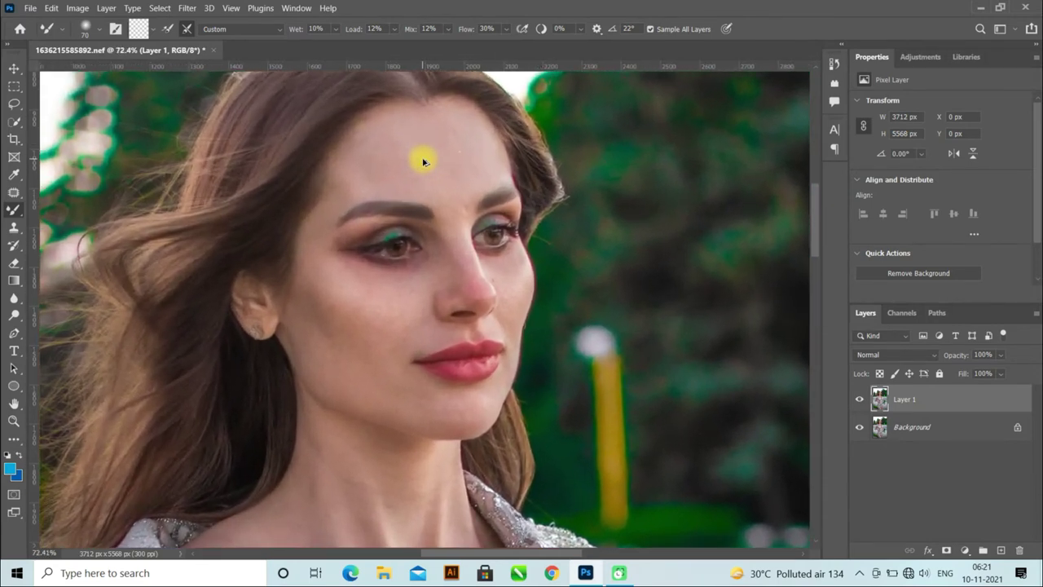
pyautogui.scroll(1, 420, 162)
pyautogui.scroll(1, 422, 215)
pyautogui.scroll(1, 422, 215)
pyautogui.scroll(1, 421, 214)
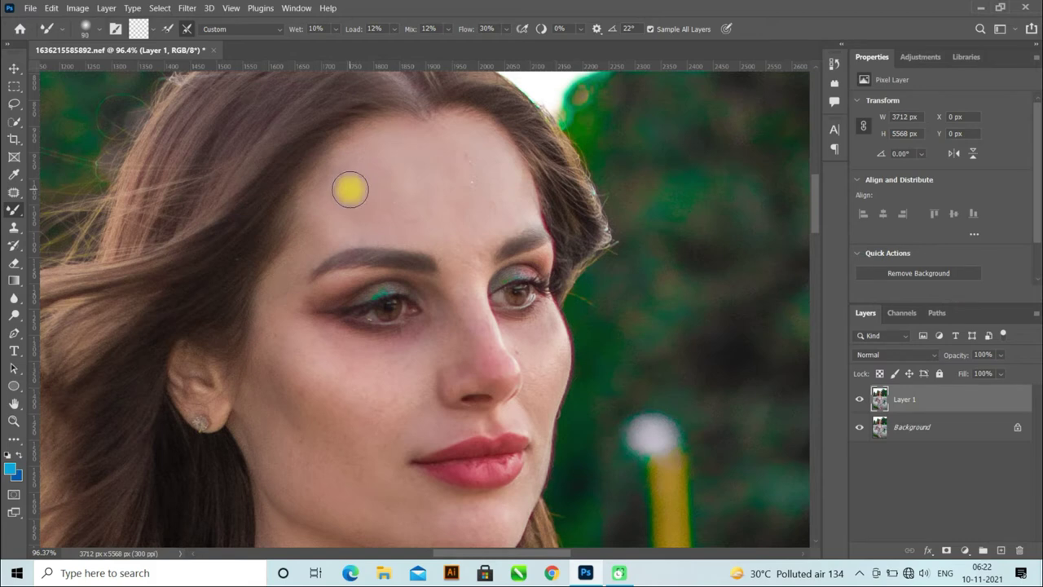
pyautogui.press(']')
pyautogui.press(']')
pyautogui.press(']')
pyautogui.moveTo(321, 219); pyautogui.dragTo(304, 239)
pyautogui.moveTo(380, 206)
pyautogui.mouseDown()
pyautogui.moveTo(467, 157)
pyautogui.moveTo(479, 247)
pyautogui.moveTo(502, 167)
pyautogui.moveTo(467, 133)
pyautogui.moveTo(366, 240)
pyautogui.moveTo(306, 266)
pyautogui.moveTo(312, 138)
pyautogui.moveTo(265, 284)
pyautogui.moveTo(279, 368)
pyautogui.moveTo(382, 398)
pyautogui.moveTo(280, 237)
pyautogui.moveTo(363, 308)
pyautogui.moveTo(408, 250)
pyautogui.moveTo(378, 356)
pyautogui.moveTo(457, 201)
pyautogui.moveTo(457, 226)
pyautogui.moveTo(477, 217)
pyautogui.moveTo(549, 227)
pyautogui.moveTo(543, 325)
pyautogui.moveTo(505, 398)
pyautogui.moveTo(412, 375)
pyautogui.moveTo(435, 431)
pyautogui.moveTo(431, 323)
pyautogui.moveTo(424, 328)
pyautogui.moveTo(412, 307)
pyautogui.mouseUp()
# Smooth the skin on the neck, chest, arm and hands.
pyautogui.click(858, 399)
pyautogui.click(858, 400)
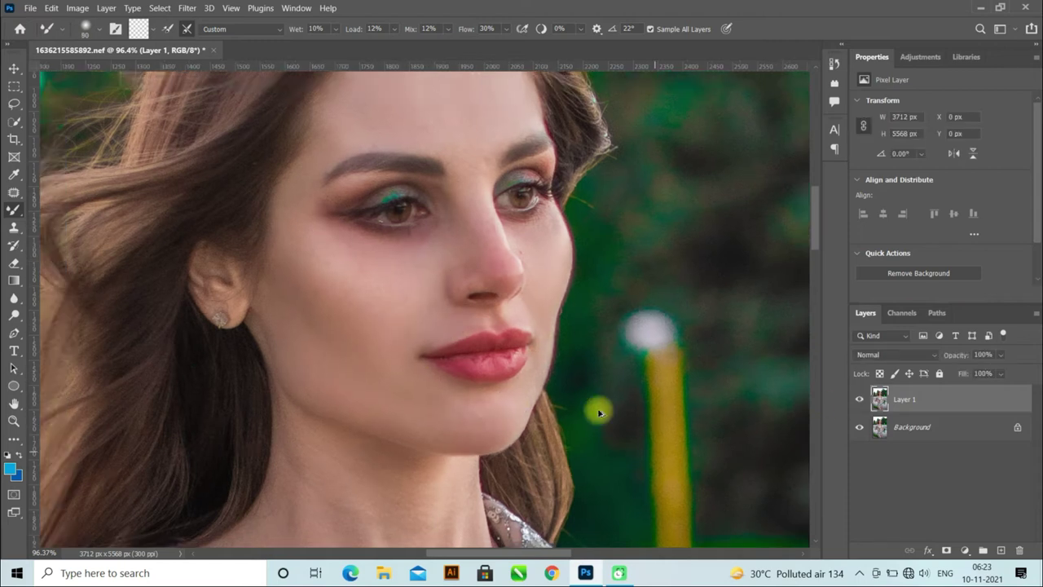
pyautogui.scroll(-3, 597, 412)
pyautogui.scroll(-2, 598, 407)
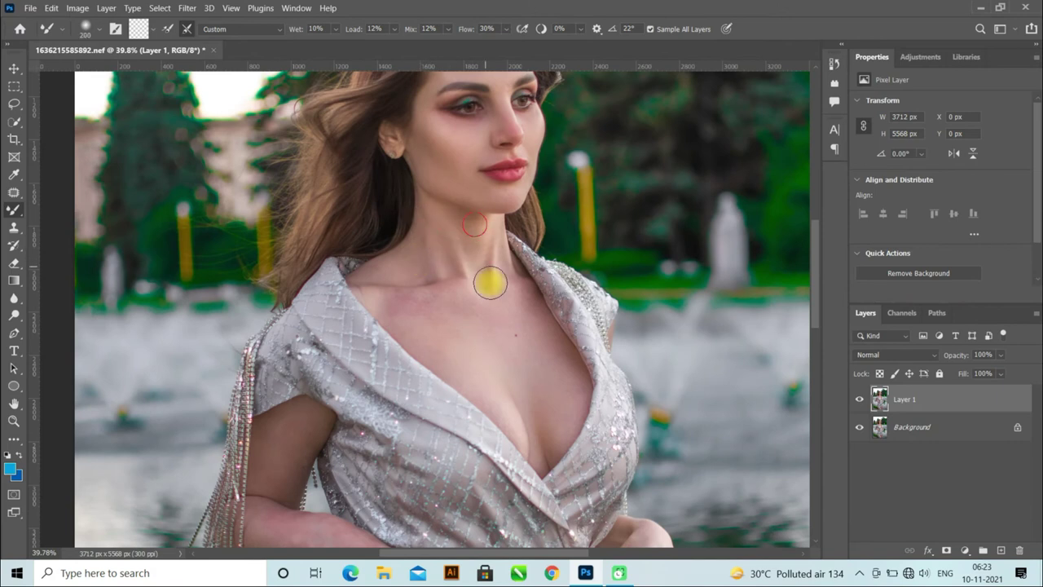
pyautogui.moveTo(439, 344); pyautogui.dragTo(453, 359)
pyautogui.moveTo(514, 351); pyautogui.dragTo(536, 408)
pyautogui.scroll(-5, 522, 302)
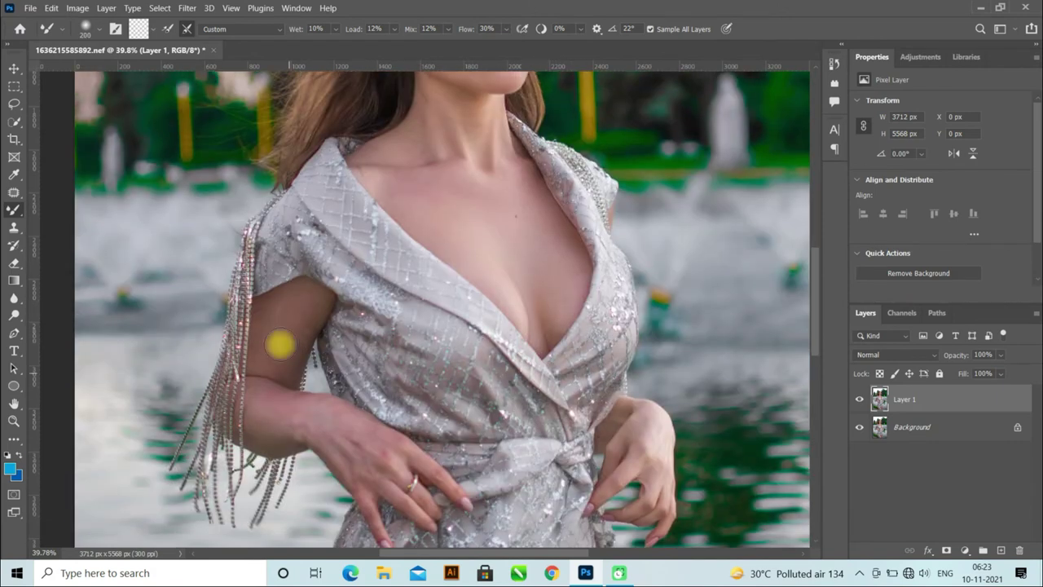
pyautogui.moveTo(399, 460); pyautogui.dragTo(295, 433)
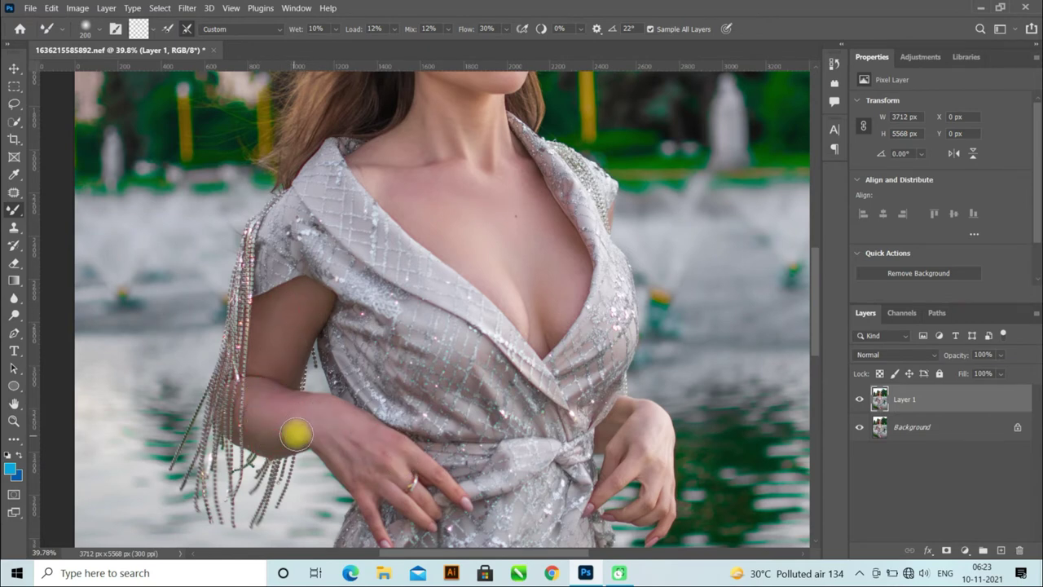
# Fit the image on screen and duplicate the retouched layer as Layer 1 copy.
pyautogui.press('[')
pyautogui.press('[')
pyautogui.press('[')
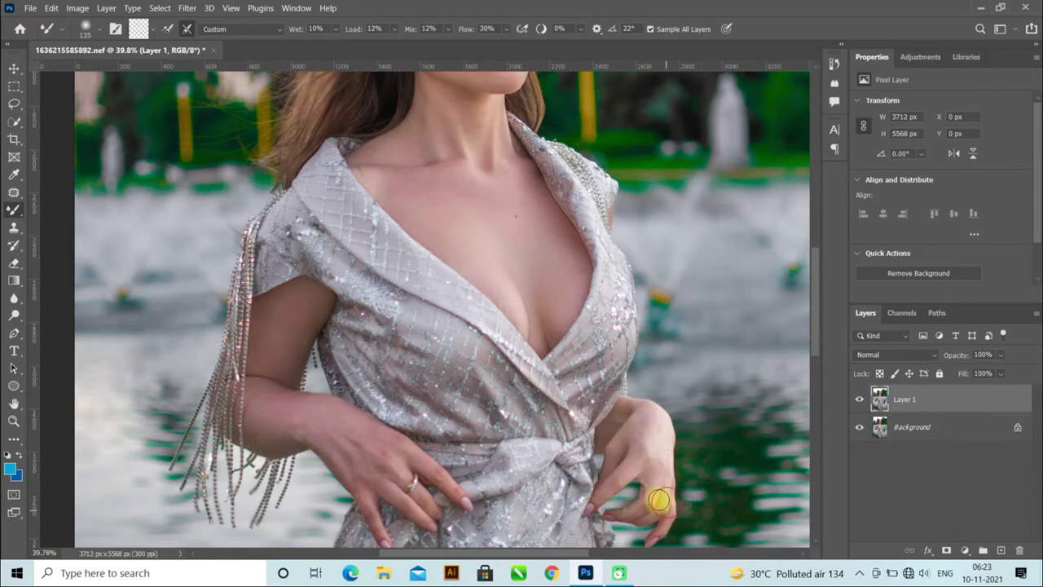
pyautogui.hotkey('ctrl', '0')
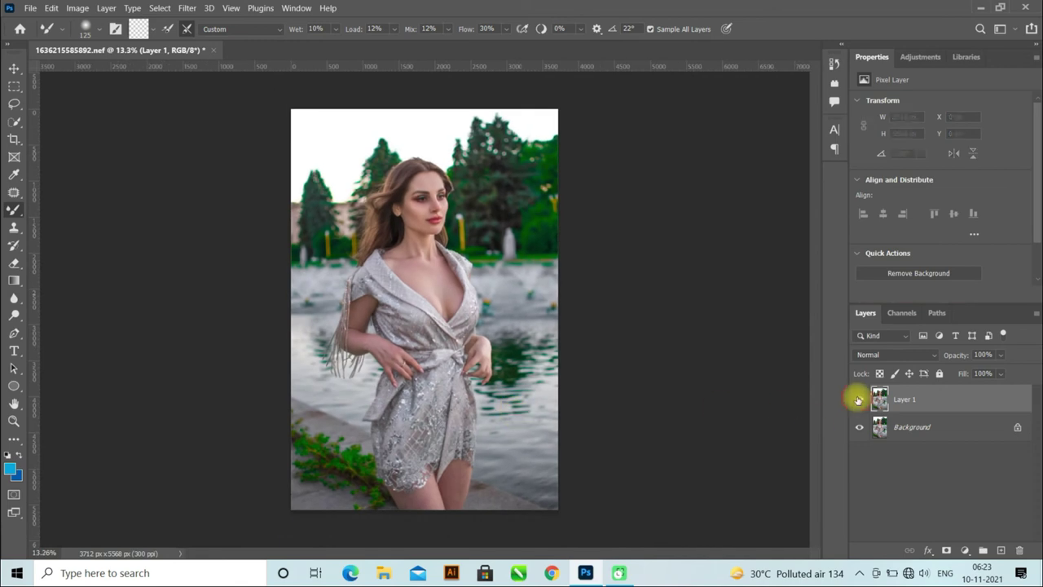
pyautogui.hotkey('ctrl', 'j')
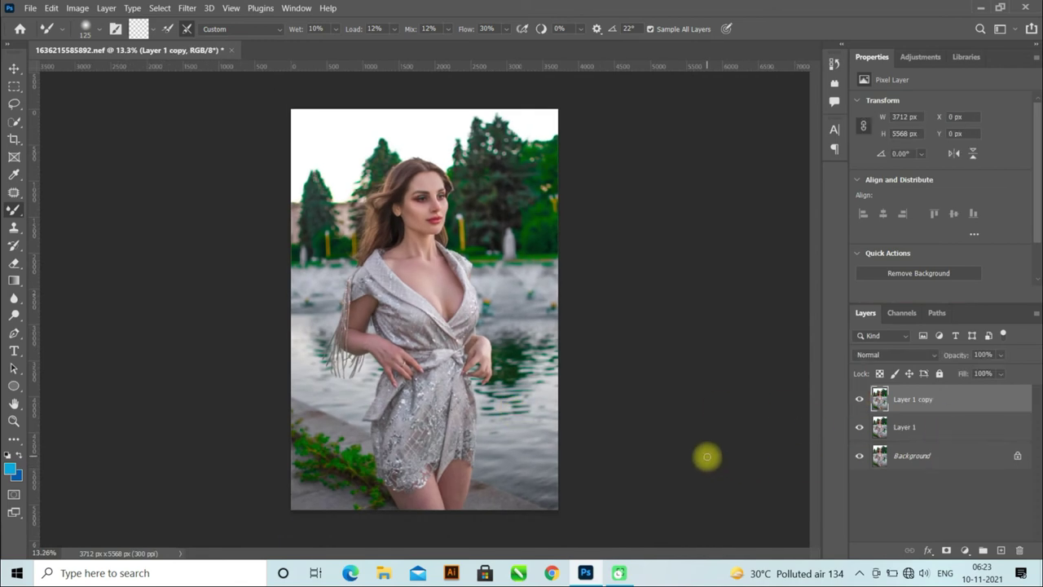
# In the Camera Raw Filter, set Contrast -10, Highlights +36, Shadows -34, Whites +15, Blacks +45, Clarity +3.
pyautogui.click(187, 9)
pyautogui.click(205, 76)
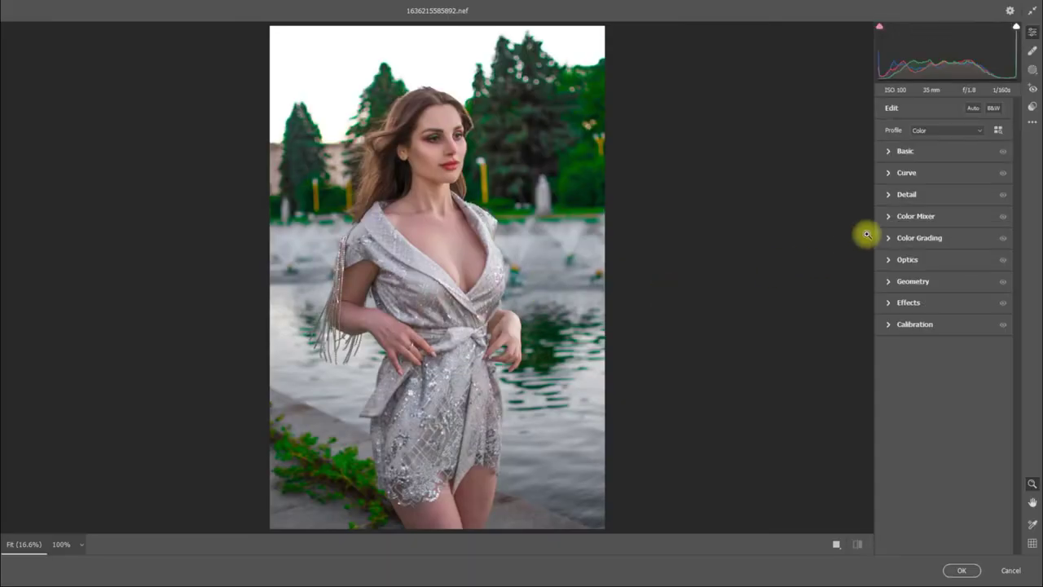
pyautogui.click(888, 152)
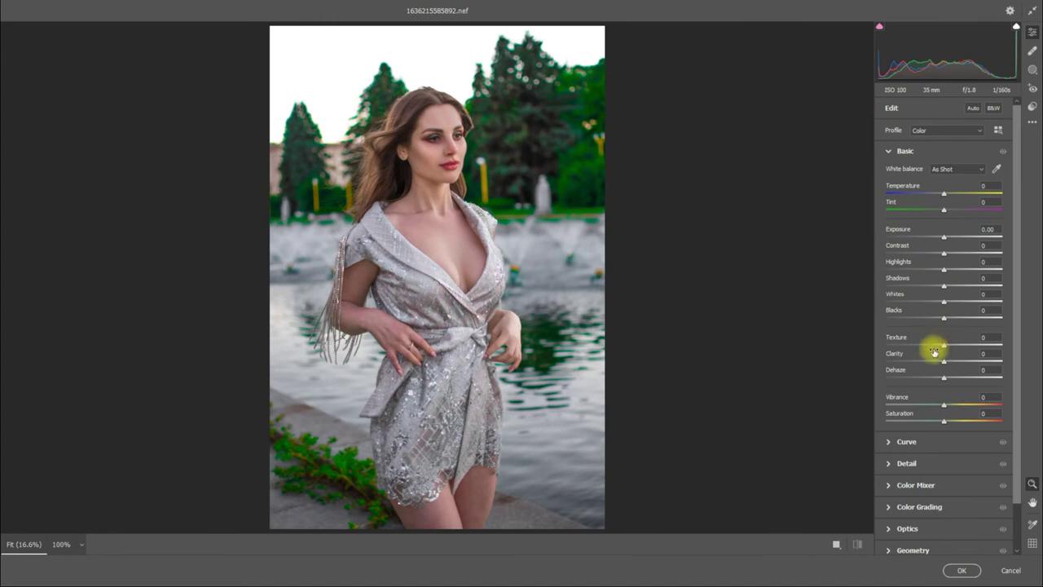
pyautogui.moveTo(944, 380)
pyautogui.mouseDown()
pyautogui.moveTo(1017, 372)
pyautogui.moveTo(917, 366)
pyautogui.moveTo(932, 369)
pyautogui.mouseUp()
pyautogui.click(990, 370)
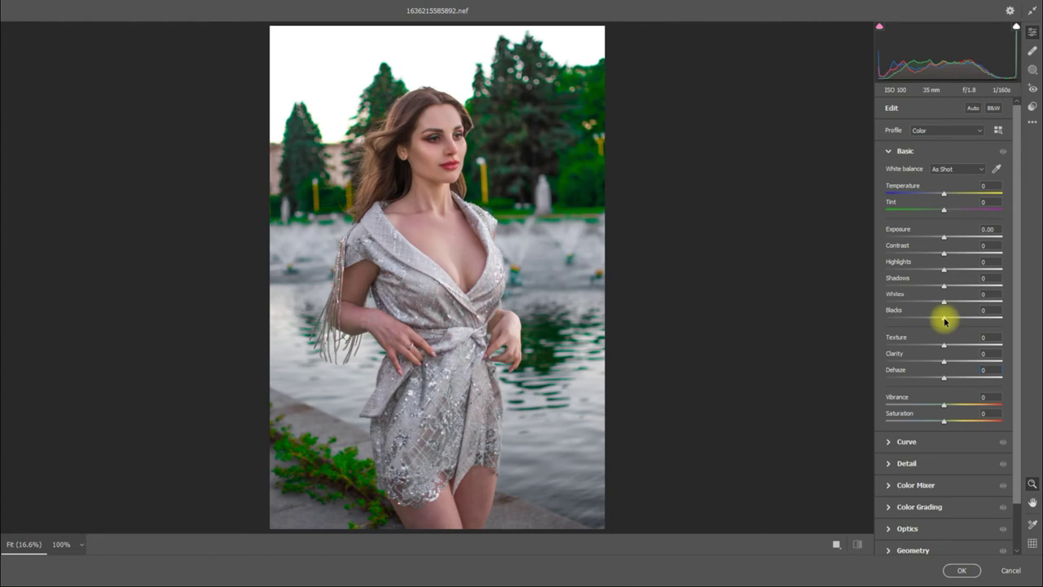
pyautogui.moveTo(944, 321); pyautogui.dragTo(967, 324)
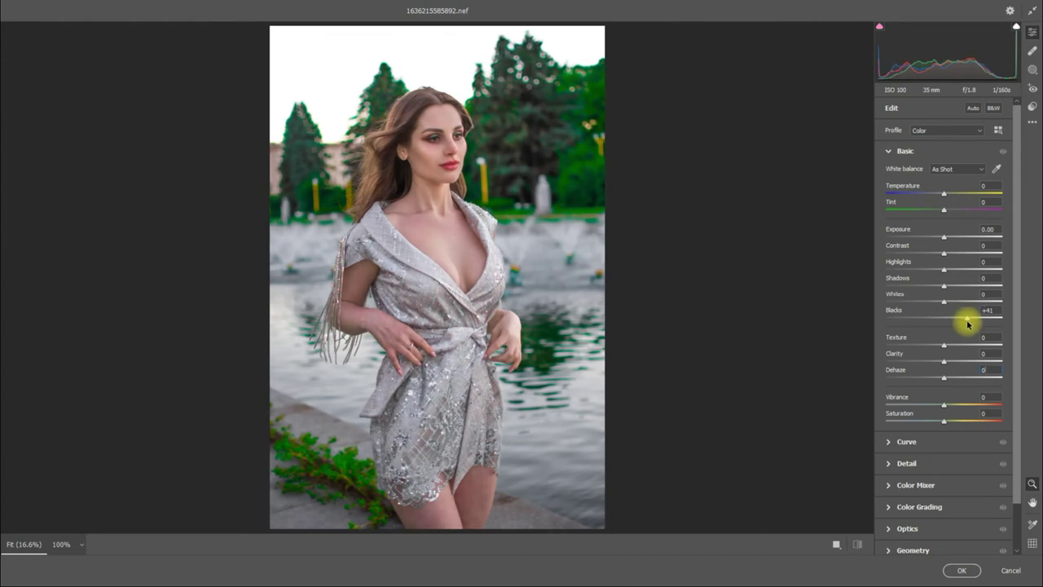
pyautogui.moveTo(943, 288)
pyautogui.mouseDown()
pyautogui.moveTo(971, 291)
pyautogui.moveTo(920, 294)
pyautogui.moveTo(957, 302)
pyautogui.moveTo(942, 304)
pyautogui.moveTo(899, 298)
pyautogui.moveTo(952, 308)
pyautogui.mouseUp()
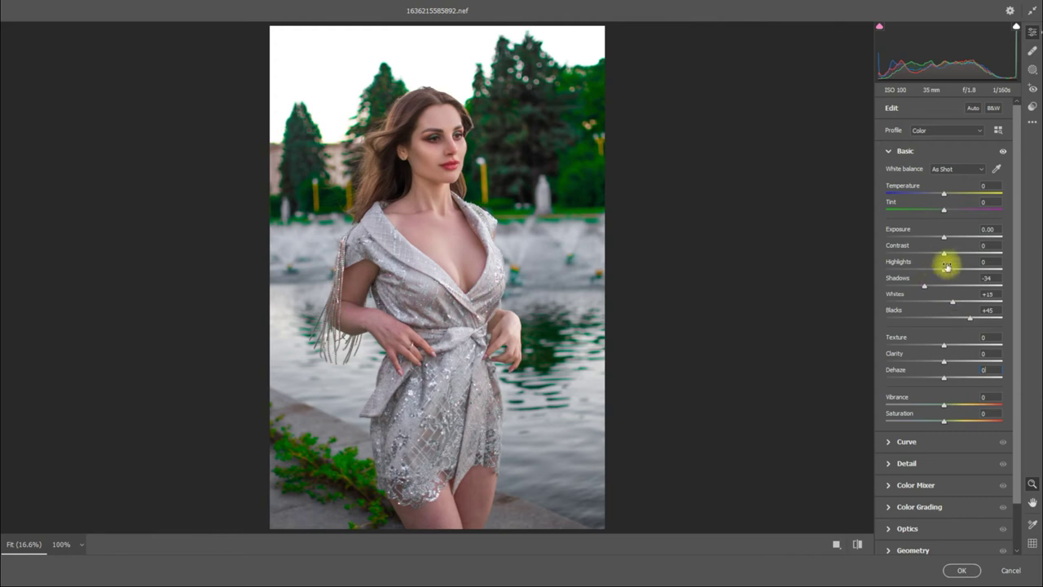
pyautogui.moveTo(944, 254)
pyautogui.mouseDown()
pyautogui.moveTo(954, 255)
pyautogui.moveTo(937, 255)
pyautogui.mouseUp()
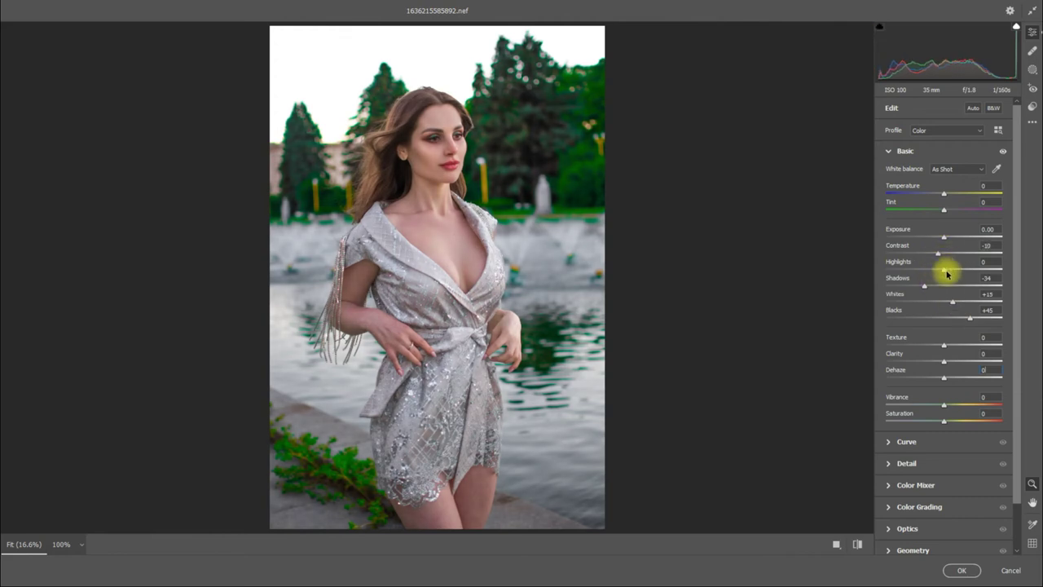
pyautogui.moveTo(955, 271)
pyautogui.mouseDown()
pyautogui.moveTo(939, 275)
pyautogui.moveTo(966, 277)
pyautogui.mouseUp()
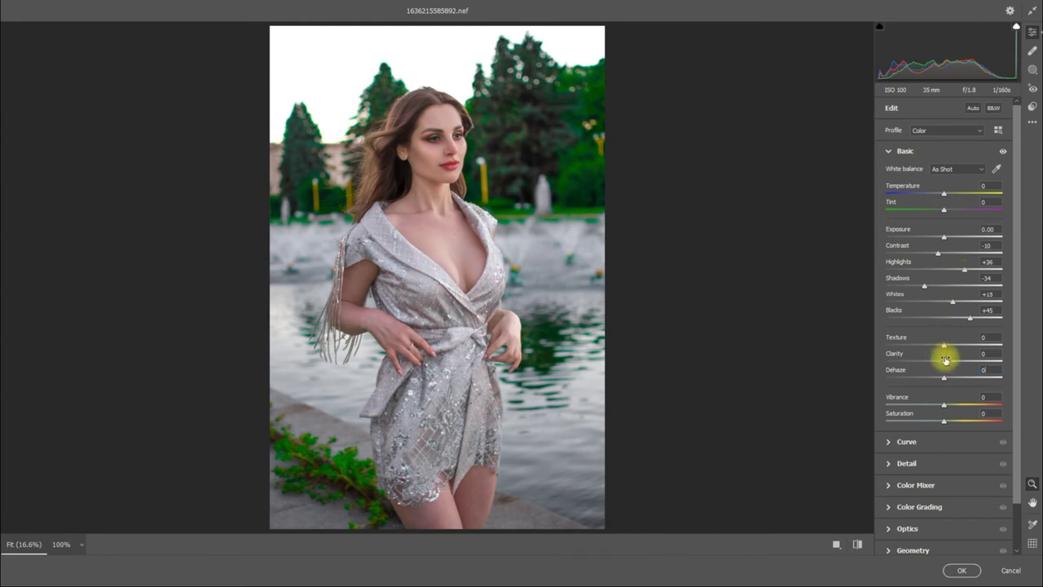
pyautogui.moveTo(944, 362)
pyautogui.mouseDown()
pyautogui.moveTo(953, 361)
pyautogui.moveTo(931, 356)
pyautogui.moveTo(946, 362)
pyautogui.mouseUp()
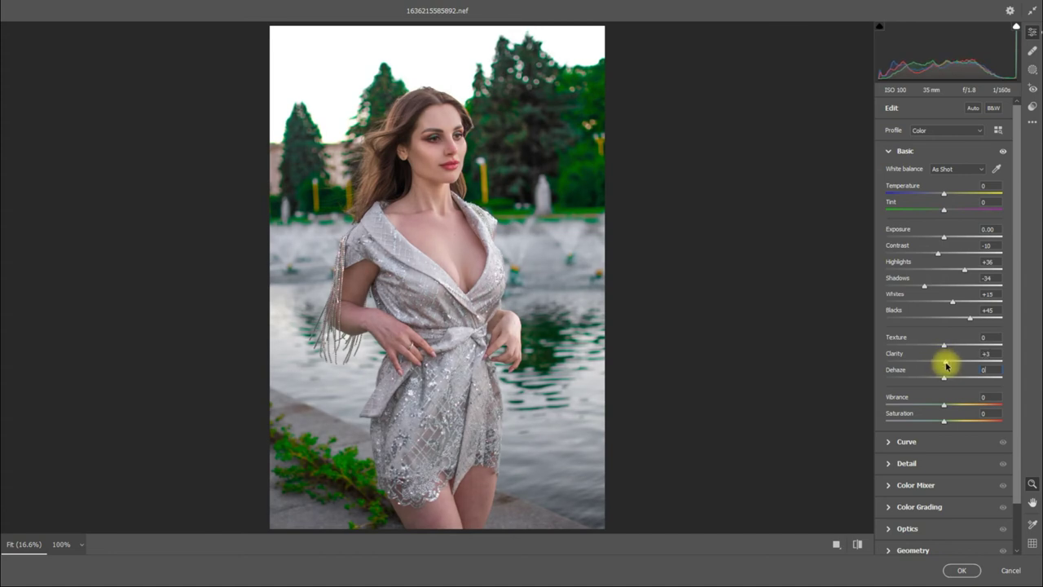
pyautogui.click(889, 153)
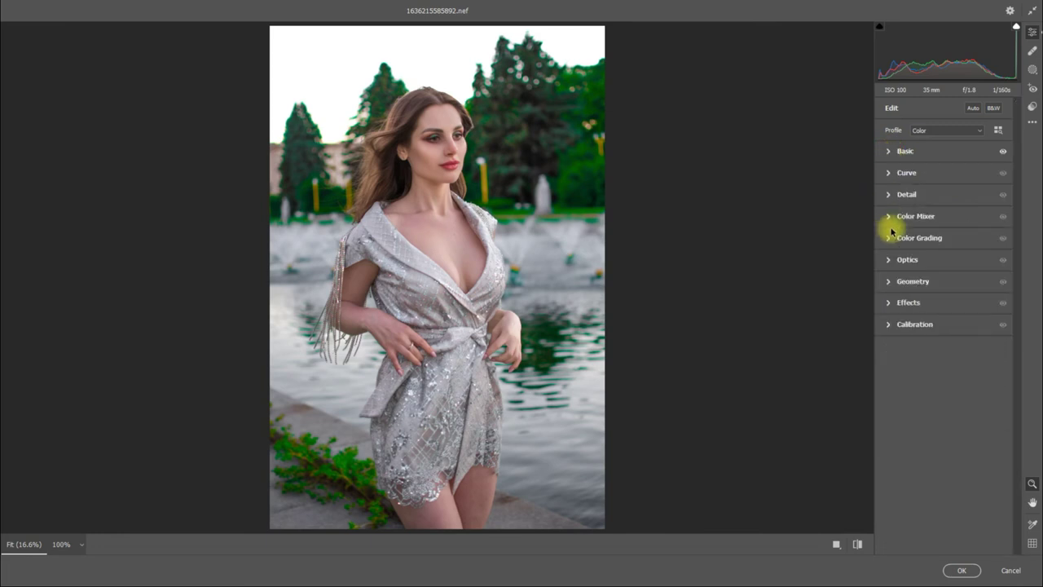
# Set Calibration primary saturation to Red +4, Green +11 and Blue +36, then apply the filter.
pyautogui.click(889, 324)
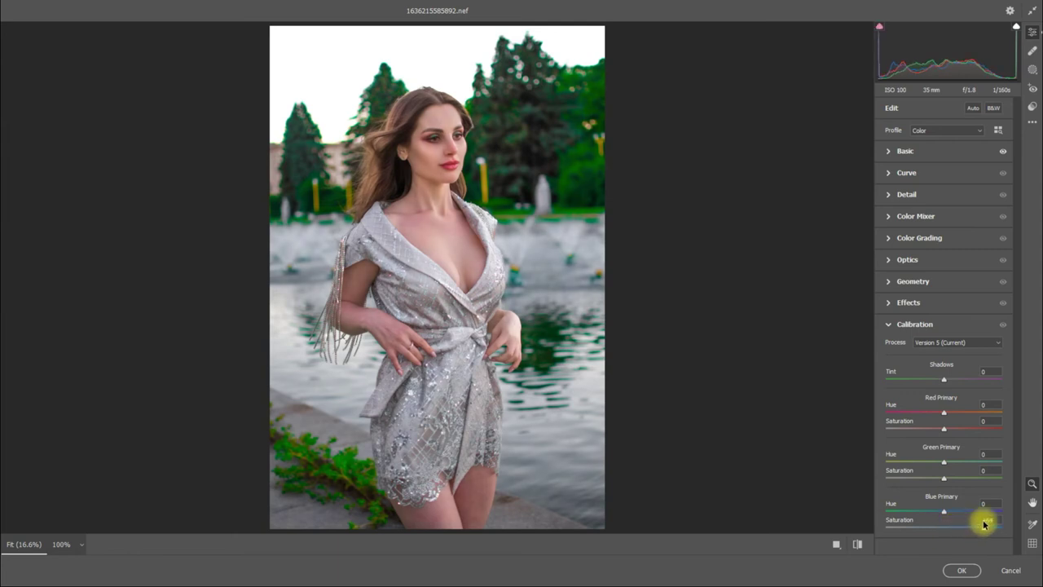
pyautogui.moveTo(943, 528)
pyautogui.mouseDown()
pyautogui.moveTo(973, 521)
pyautogui.moveTo(963, 534)
pyautogui.mouseUp()
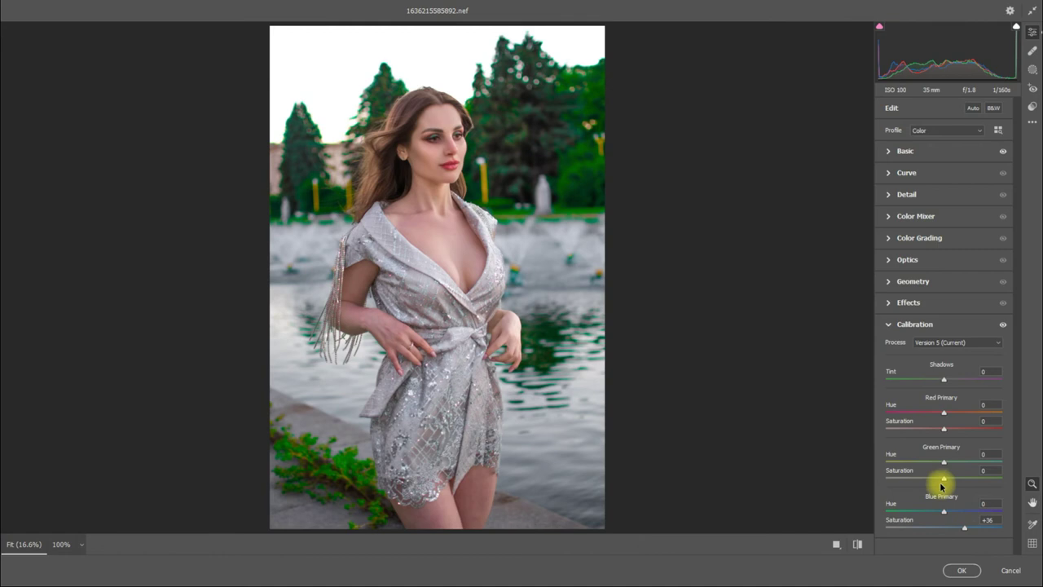
pyautogui.moveTo(943, 478); pyautogui.dragTo(955, 476)
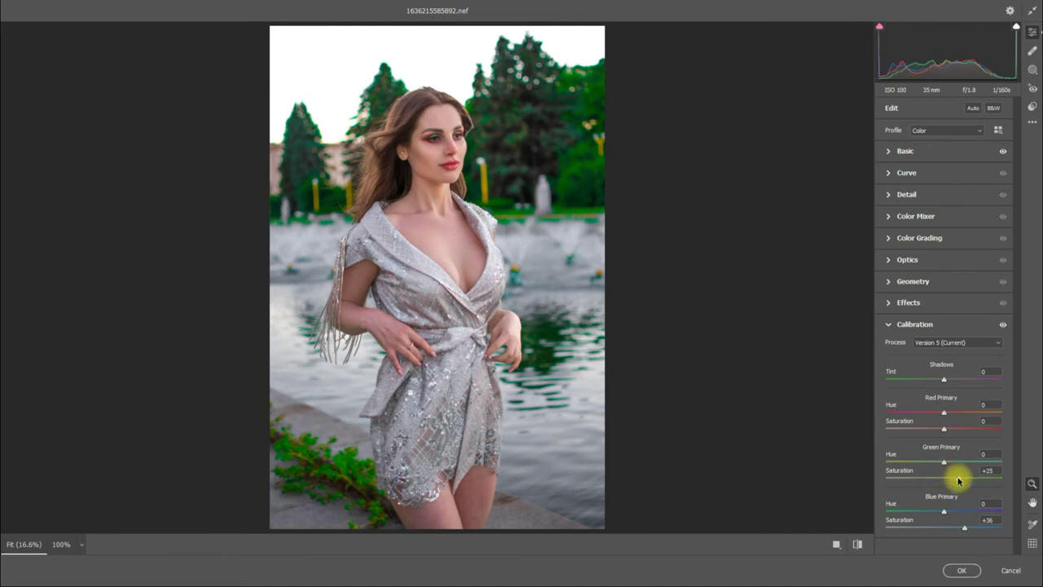
pyautogui.moveTo(955, 477); pyautogui.dragTo(948, 482)
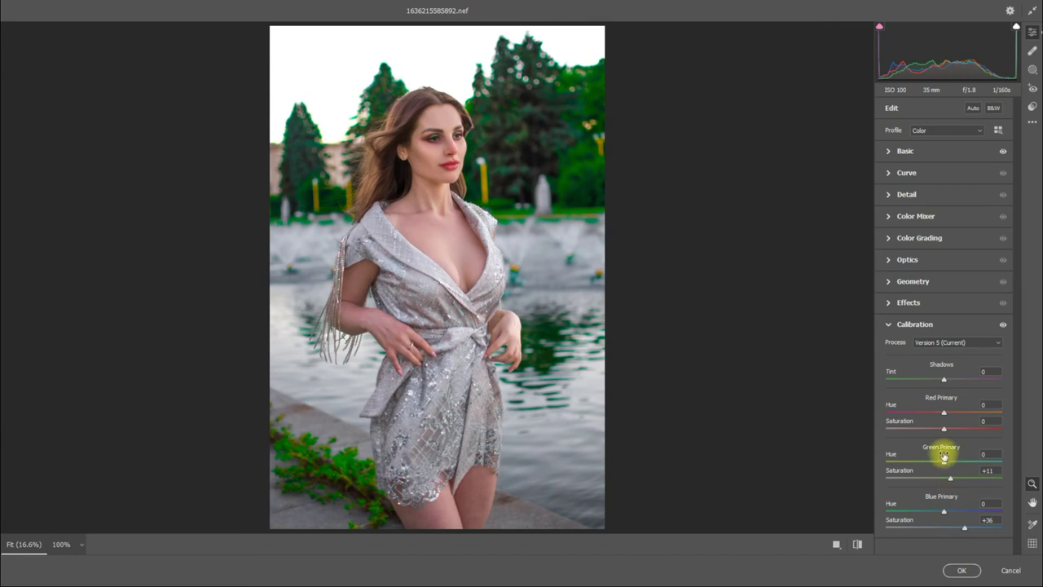
pyautogui.moveTo(944, 428); pyautogui.dragTo(949, 441)
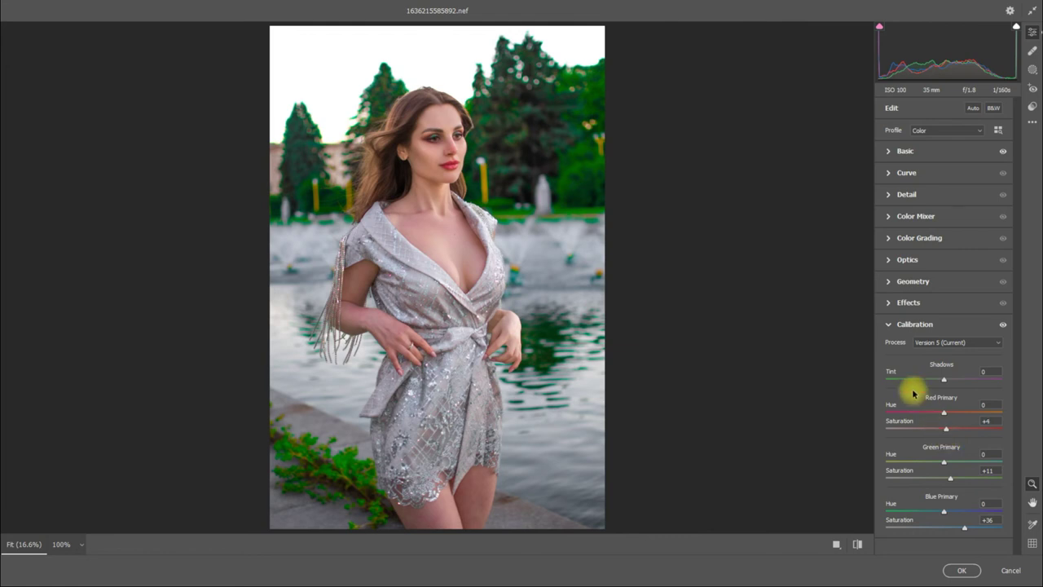
pyautogui.click(889, 326)
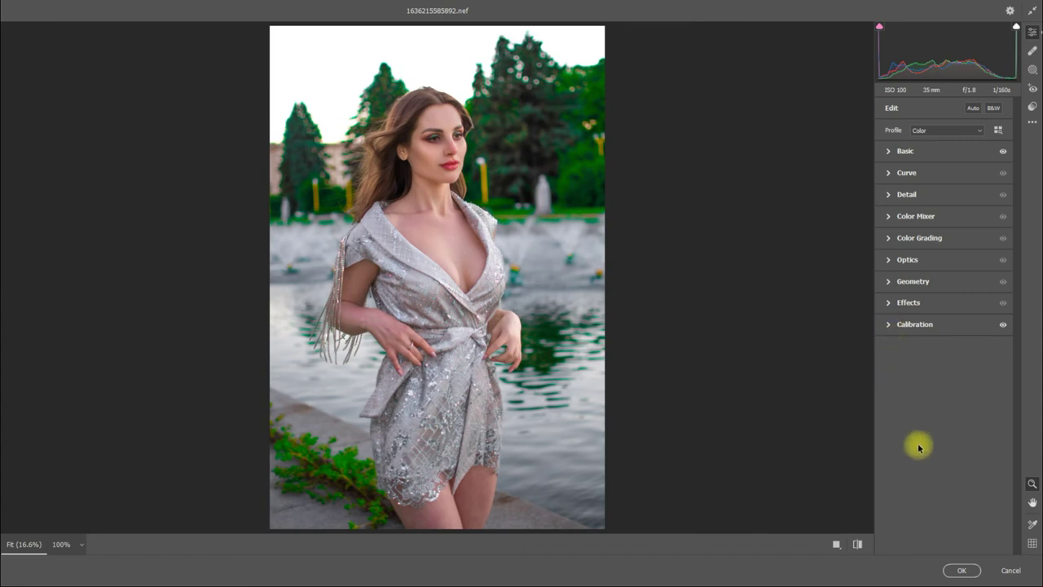
pyautogui.click(957, 569)
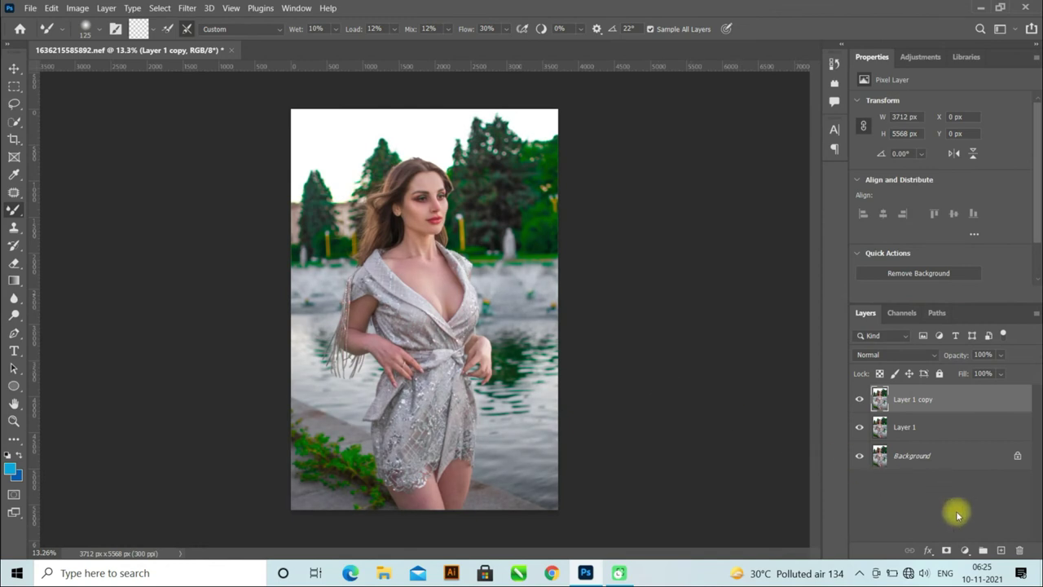
# Add a Selective Color layer with Black at Reds +15, Yellows -12 and Greens -12.
pyautogui.click(964, 550)
pyautogui.click(960, 544)
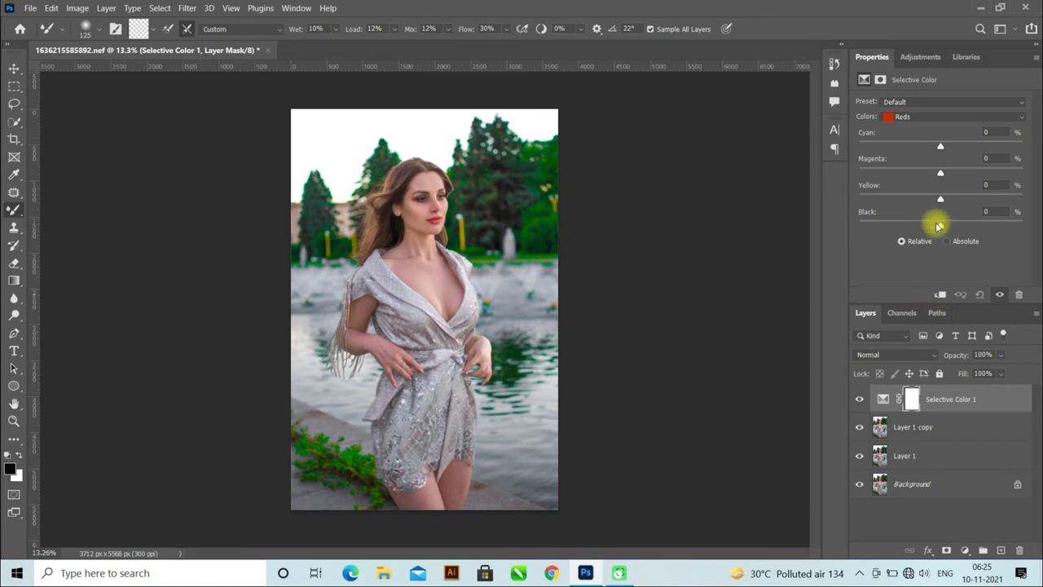
pyautogui.moveTo(940, 228); pyautogui.dragTo(961, 228)
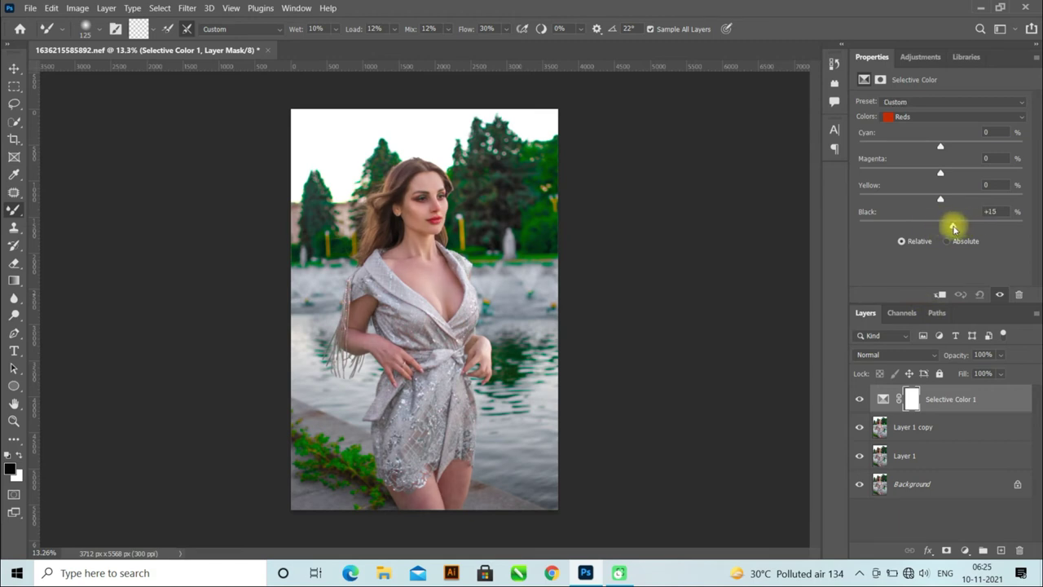
pyautogui.click(929, 116)
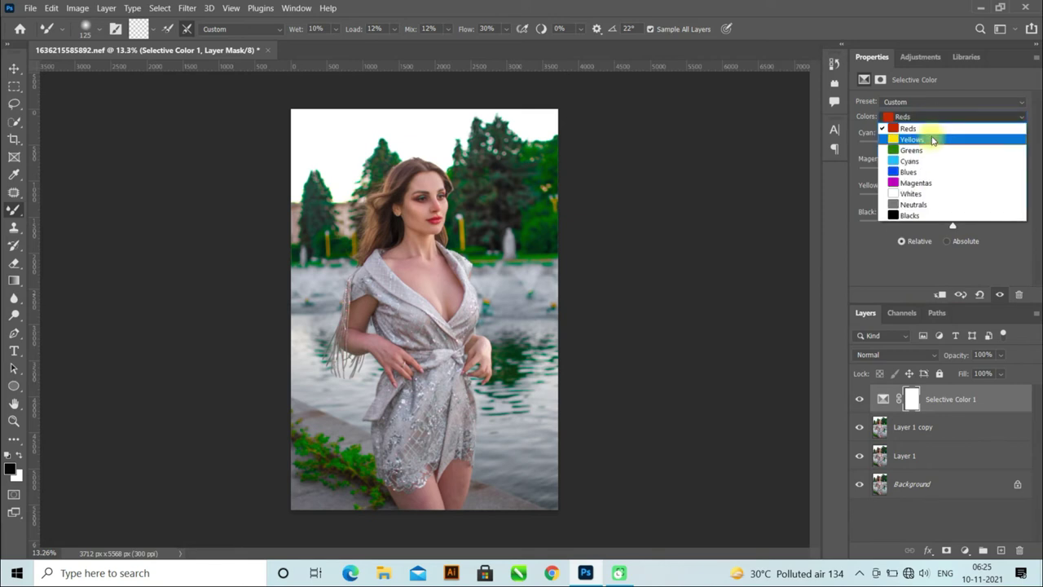
pyautogui.click(932, 141)
pyautogui.moveTo(940, 227)
pyautogui.mouseDown()
pyautogui.moveTo(967, 227)
pyautogui.moveTo(932, 226)
pyautogui.mouseUp()
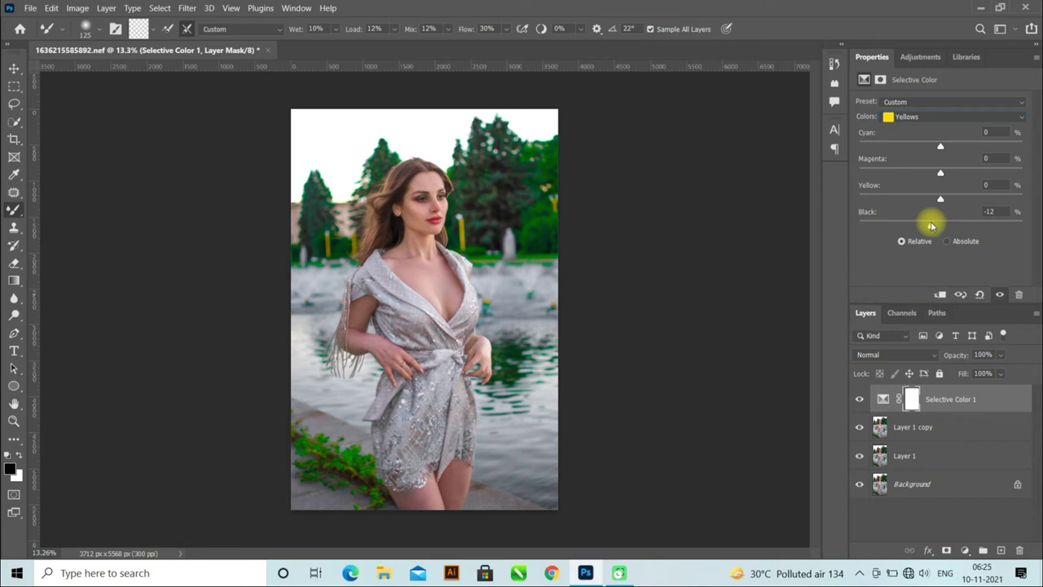
pyautogui.click(924, 116)
pyautogui.click(929, 137)
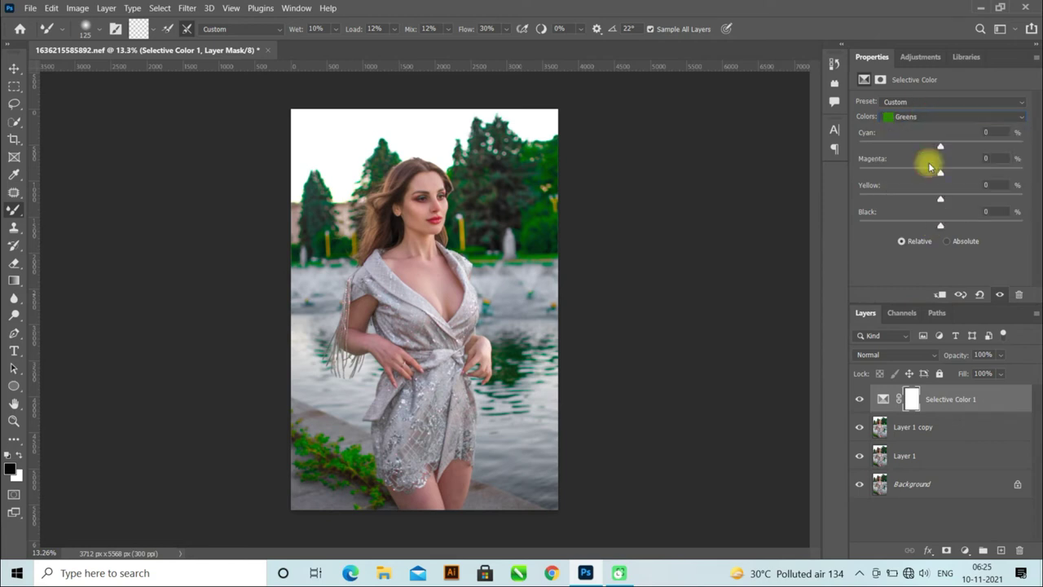
pyautogui.moveTo(939, 227)
pyautogui.mouseDown()
pyautogui.moveTo(964, 225)
pyautogui.moveTo(933, 230)
pyautogui.moveTo(983, 198)
pyautogui.moveTo(917, 200)
pyautogui.moveTo(937, 206)
pyautogui.mouseUp()
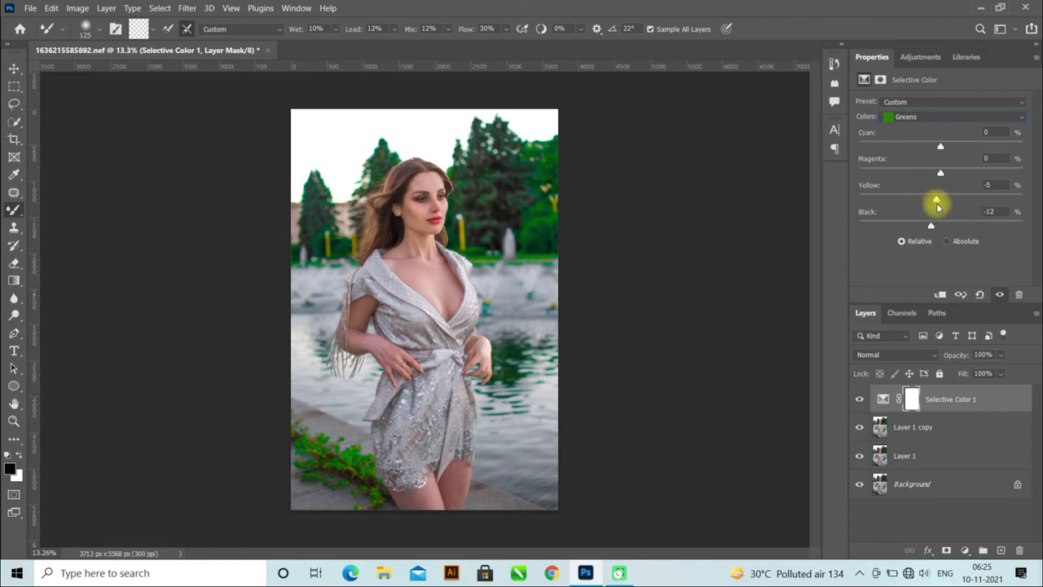
# Set Black to Cyans +8, Blues +10 and Blacks +5.
pyautogui.click(926, 116)
pyautogui.click(926, 161)
pyautogui.moveTo(940, 225)
pyautogui.mouseDown()
pyautogui.moveTo(970, 225)
pyautogui.moveTo(891, 218)
pyautogui.moveTo(950, 225)
pyautogui.mouseUp()
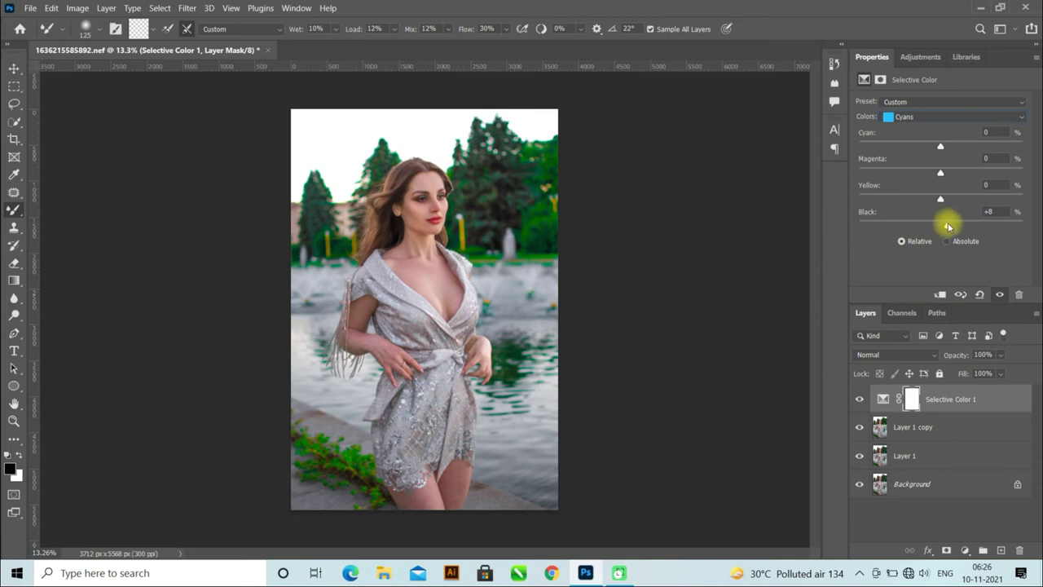
pyautogui.click(938, 116)
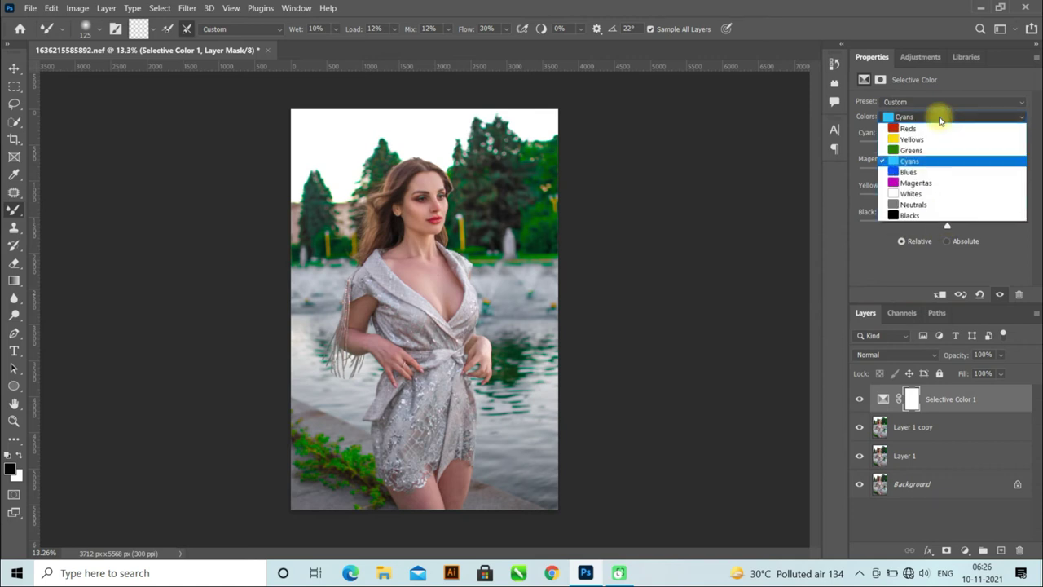
pyautogui.click(934, 171)
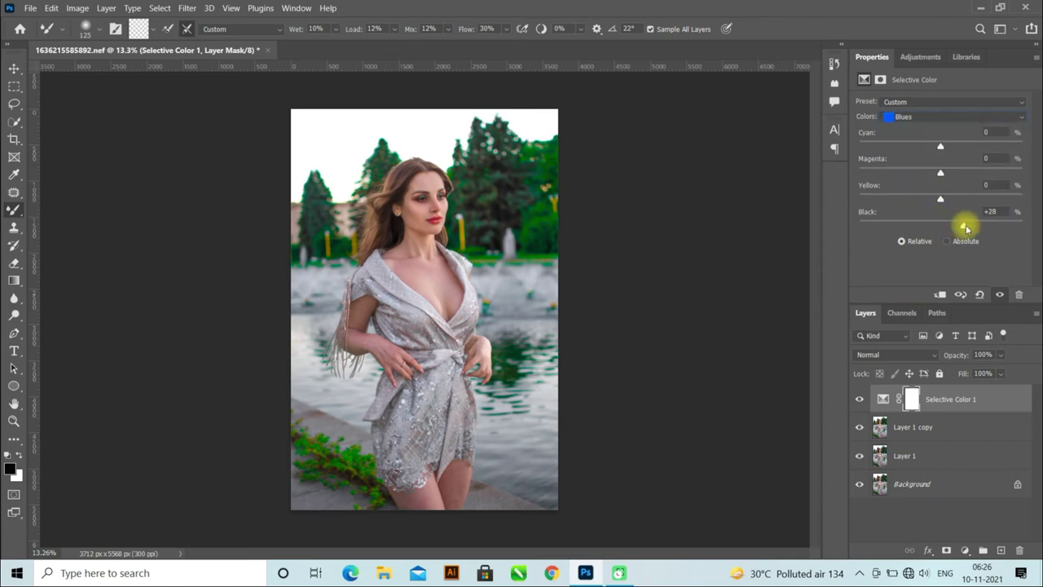
pyautogui.moveTo(942, 228); pyautogui.dragTo(950, 226)
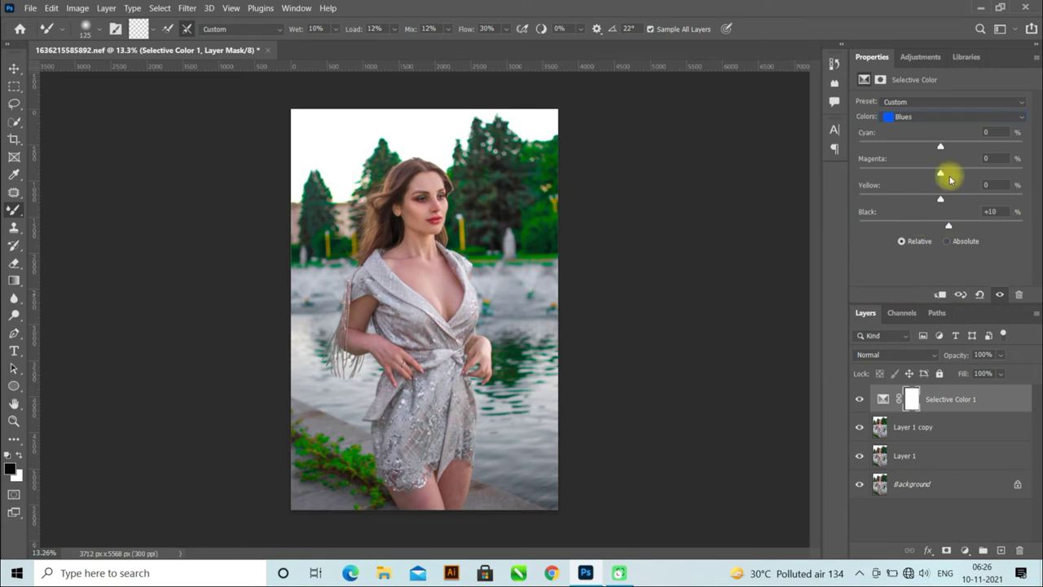
pyautogui.click(940, 117)
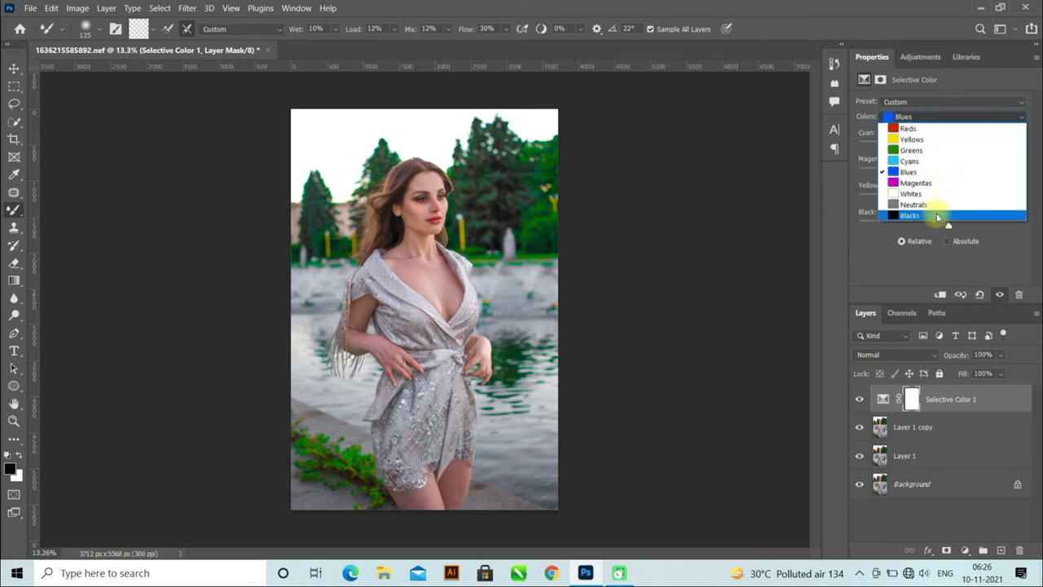
pyautogui.click(936, 215)
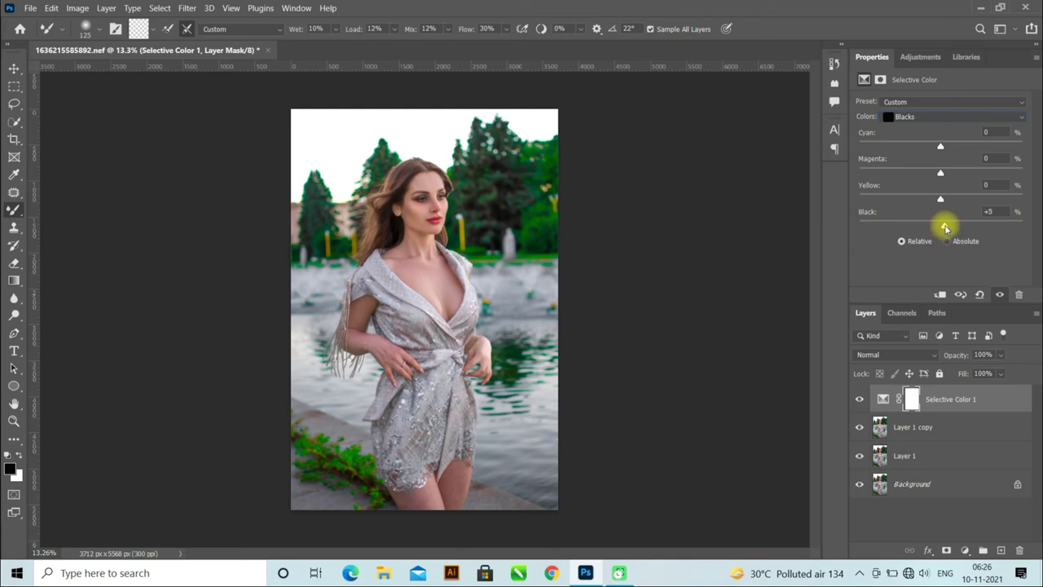
# Add Black +5 to the Neutrals in Selective Color.
pyautogui.click(921, 117)
pyautogui.click(934, 203)
pyautogui.moveTo(940, 225); pyautogui.dragTo(945, 229)
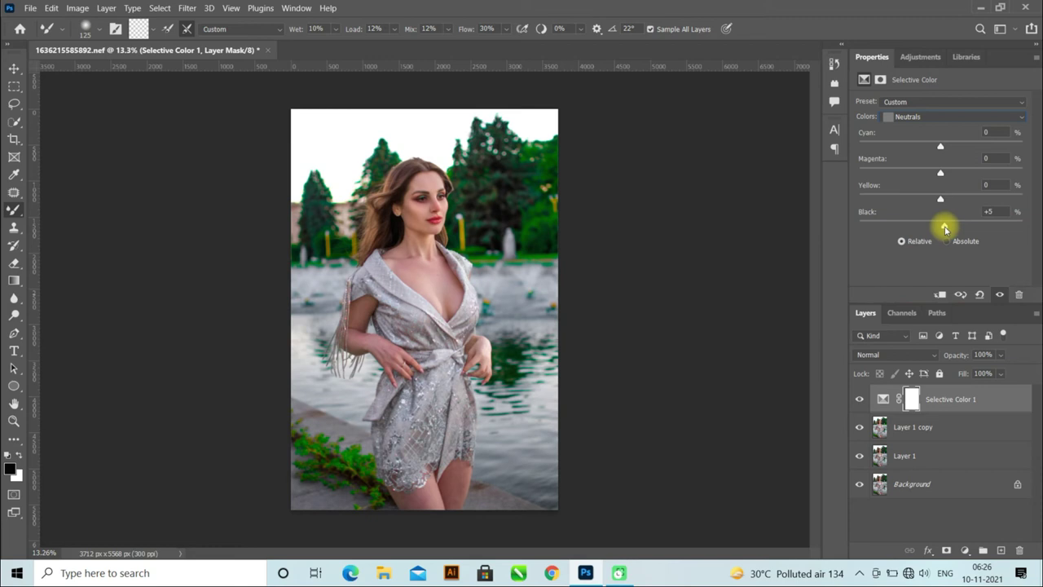
# Set the Whites to Cyan +29, Yellow +8 and Black -15.
pyautogui.click(924, 116)
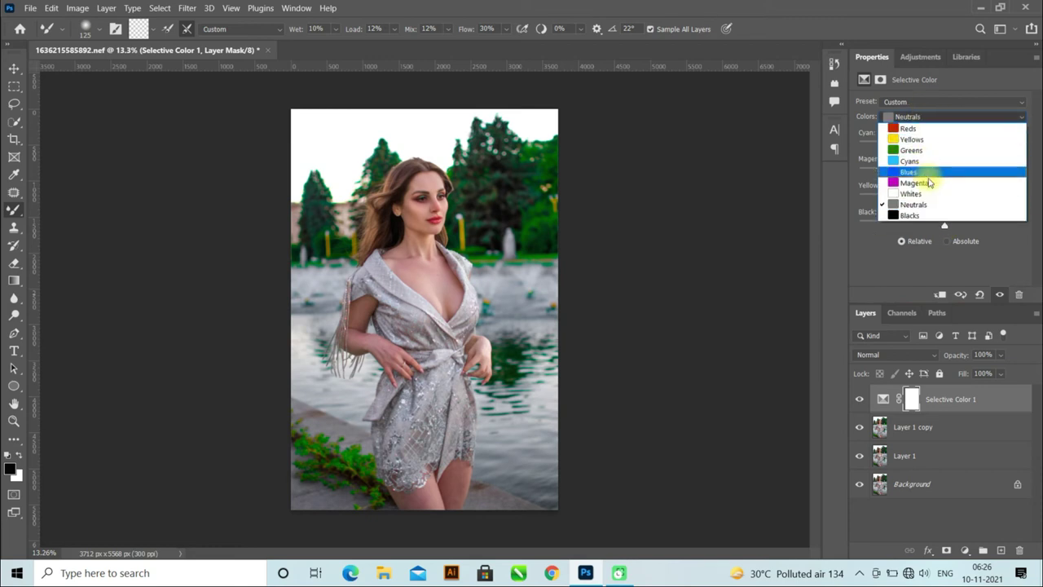
pyautogui.click(928, 193)
pyautogui.moveTo(941, 229)
pyautogui.mouseDown()
pyautogui.moveTo(953, 228)
pyautogui.moveTo(929, 224)
pyautogui.mouseUp()
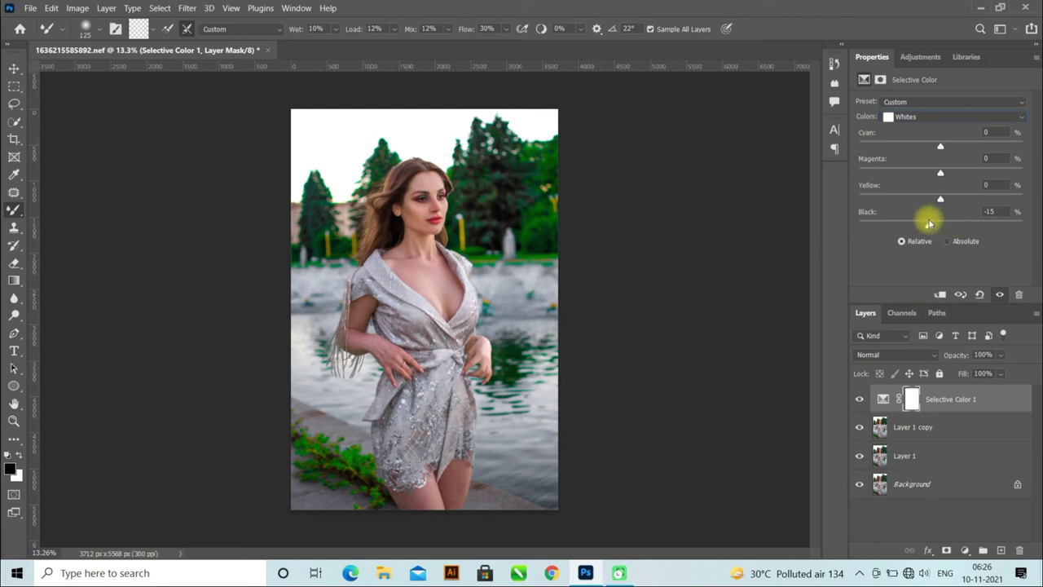
pyautogui.moveTo(941, 146); pyautogui.dragTo(1034, 163)
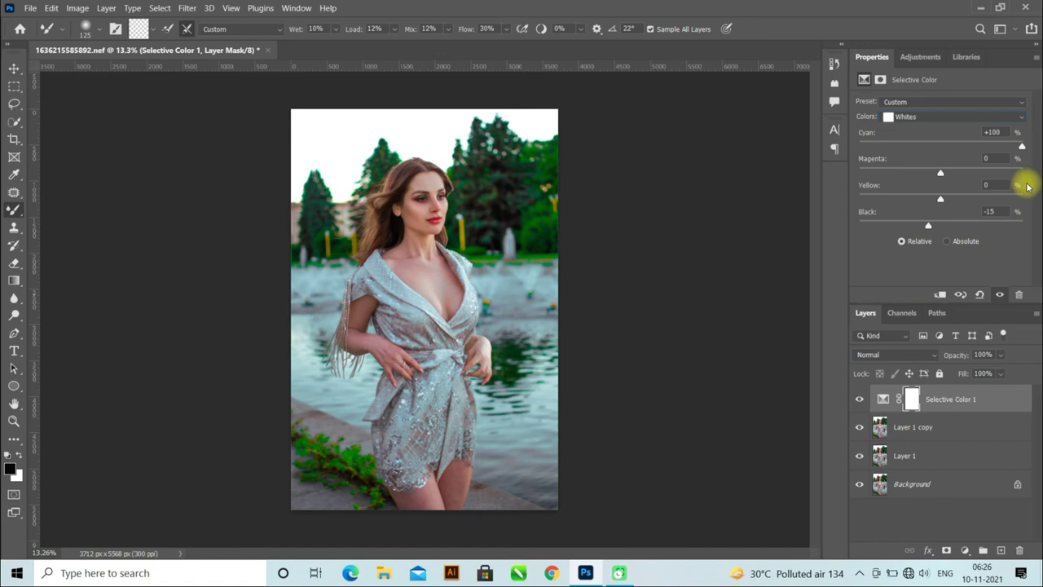
pyautogui.moveTo(1019, 187); pyautogui.dragTo(1006, 183)
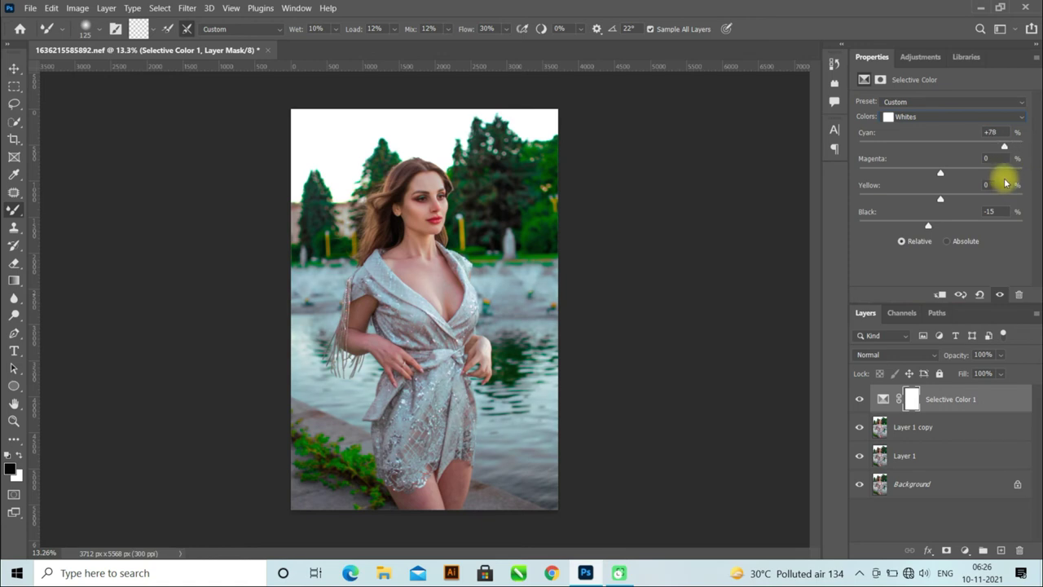
pyautogui.moveTo(1005, 182); pyautogui.dragTo(1034, 183)
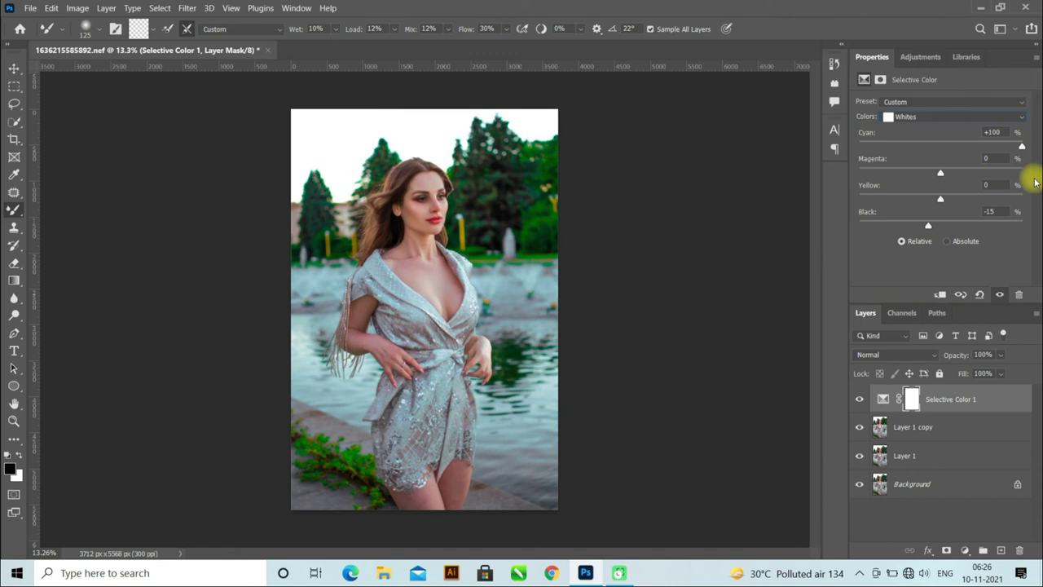
pyautogui.moveTo(1035, 182)
pyautogui.mouseDown()
pyautogui.moveTo(1013, 192)
pyautogui.moveTo(920, 179)
pyautogui.moveTo(995, 196)
pyautogui.mouseUp()
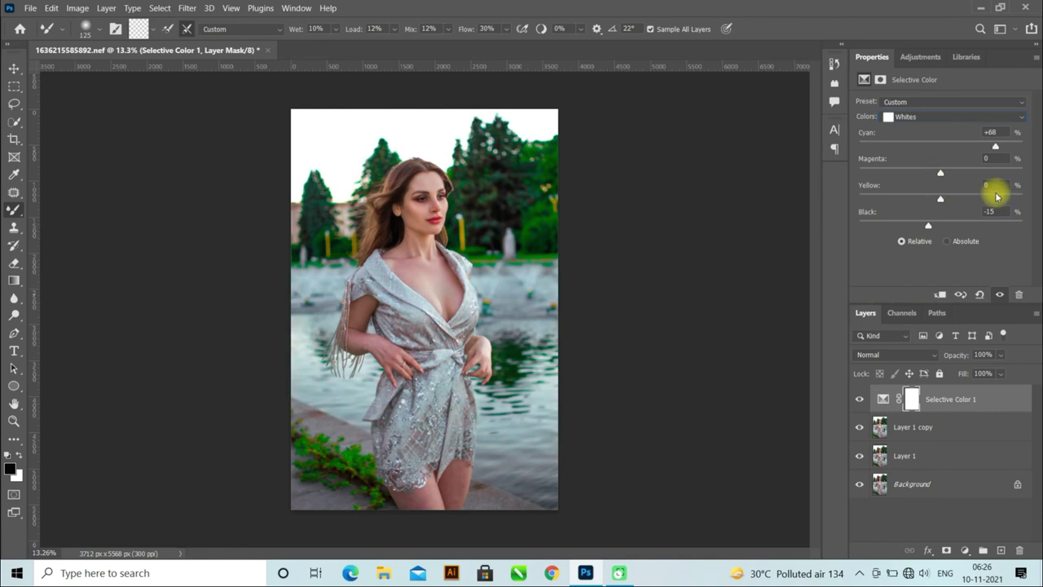
pyautogui.moveTo(996, 195); pyautogui.dragTo(964, 189)
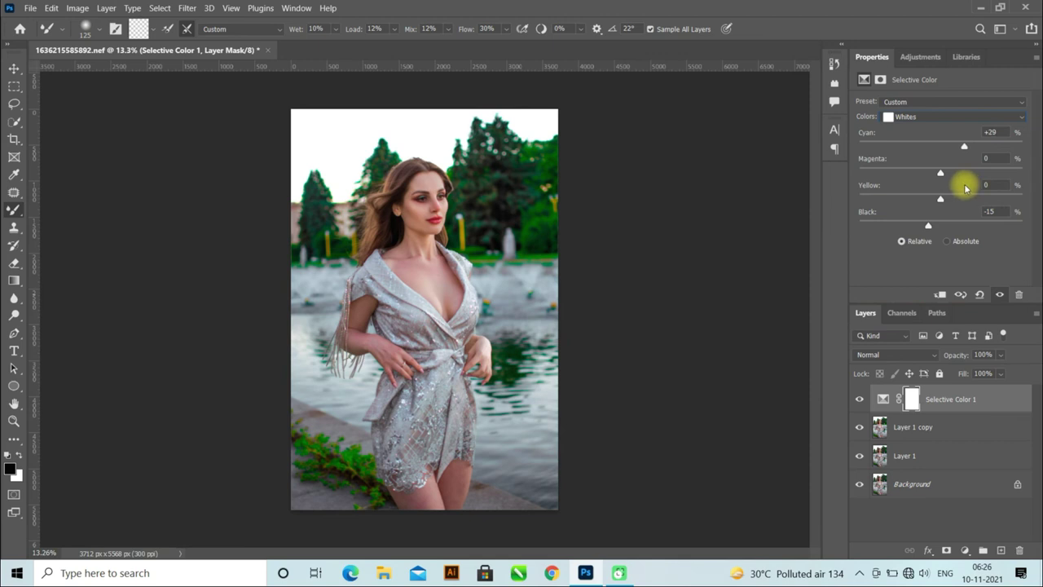
pyautogui.moveTo(940, 202)
pyautogui.mouseDown()
pyautogui.moveTo(1024, 204)
pyautogui.moveTo(917, 192)
pyautogui.moveTo(975, 199)
pyautogui.moveTo(949, 203)
pyautogui.mouseUp()
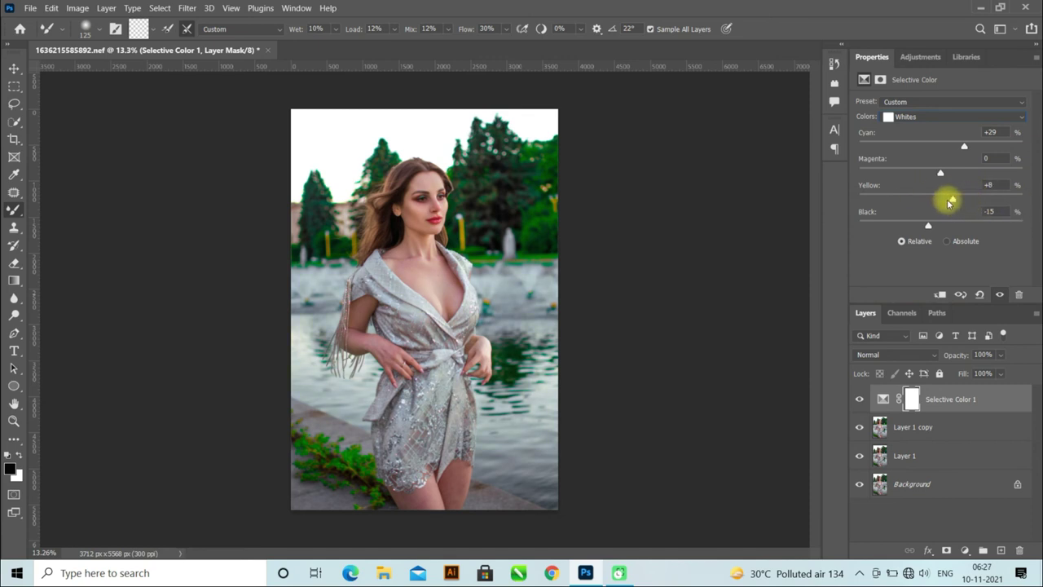
pyautogui.click(858, 399)
pyautogui.click(858, 399)
pyautogui.click(857, 399)
pyautogui.click(858, 399)
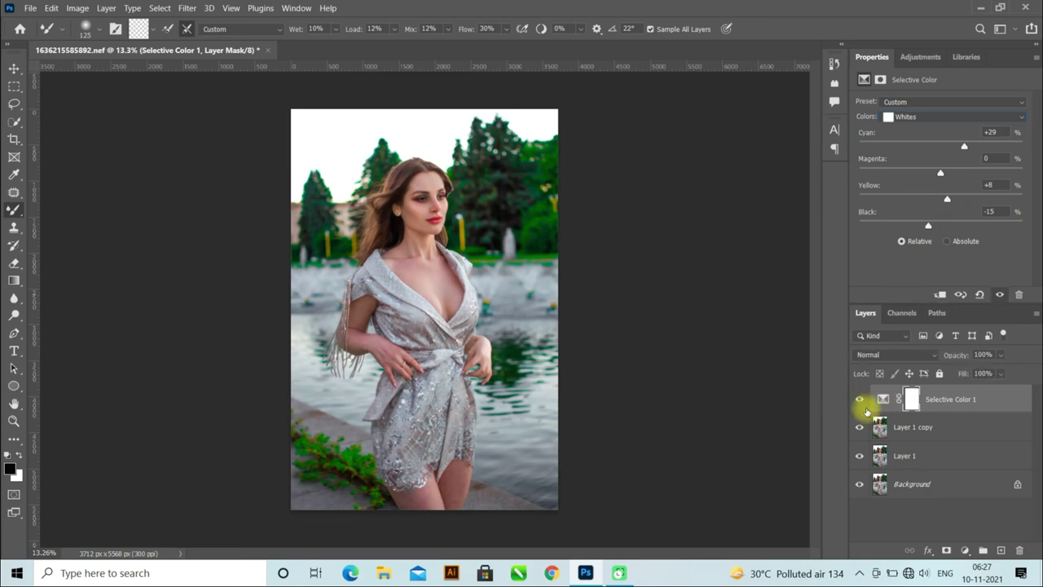
pyautogui.click(858, 399)
pyautogui.click(858, 399)
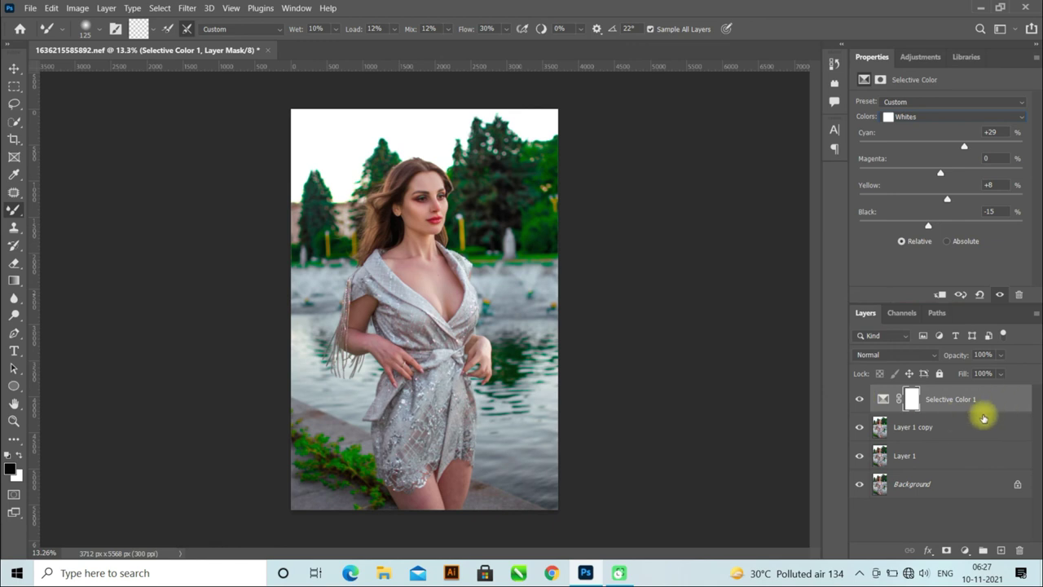
pyautogui.click(978, 425)
pyautogui.click(991, 398)
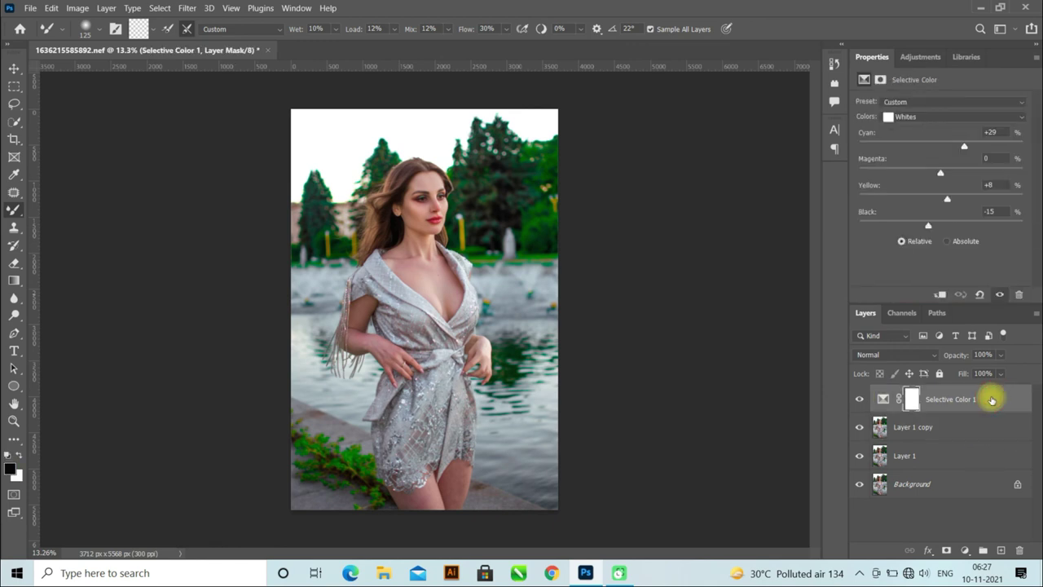
# Stamp visible layers into Layer 2 and hide Selective Color 1, Layer 1 copy and Layer 1.
pyautogui.hotkey('ctrl', 'alt', 'shift', 'e')
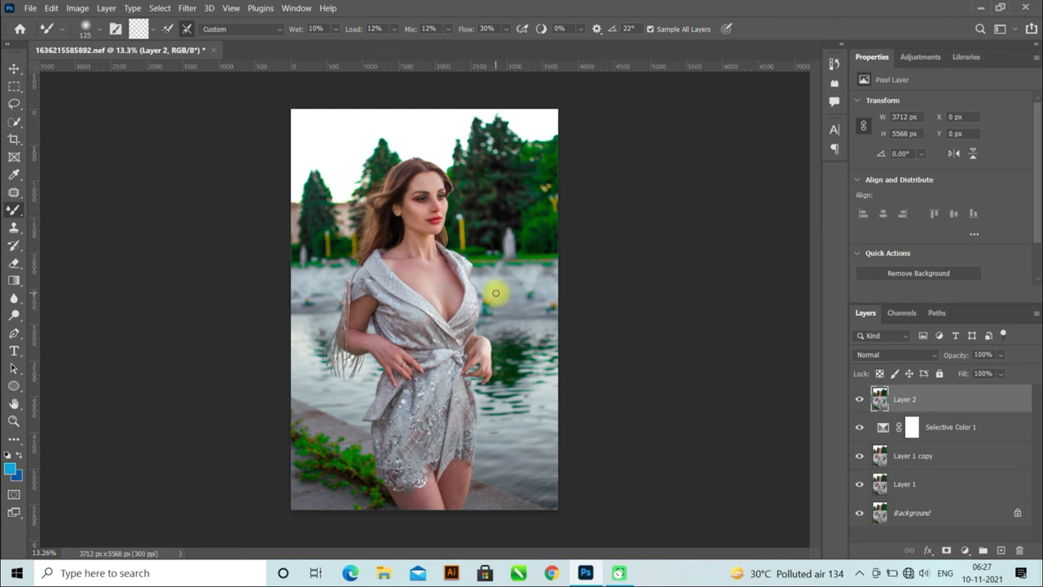
pyautogui.click(860, 399)
pyautogui.click(859, 398)
pyautogui.moveTo(860, 427)
pyautogui.mouseDown()
pyautogui.moveTo(872, 461)
pyautogui.moveTo(859, 482)
pyautogui.mouseUp()
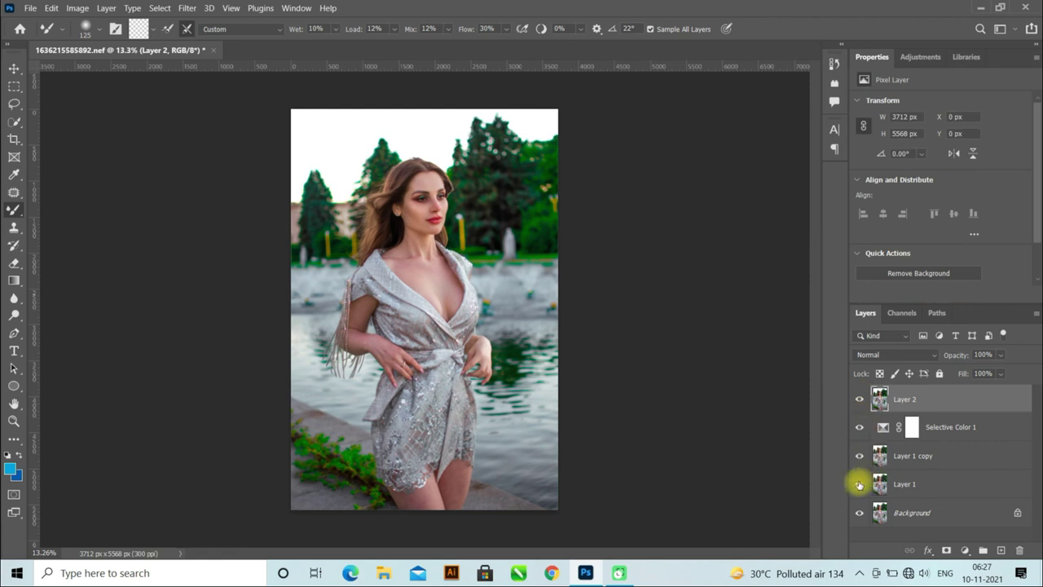
# Toggle Layer 2's visibility to compare before and after, leaving it visible.
pyautogui.click(860, 398)
pyautogui.click(860, 399)
pyautogui.click(859, 398)
pyautogui.click(860, 398)
pyautogui.click(860, 398)
pyautogui.click(860, 399)
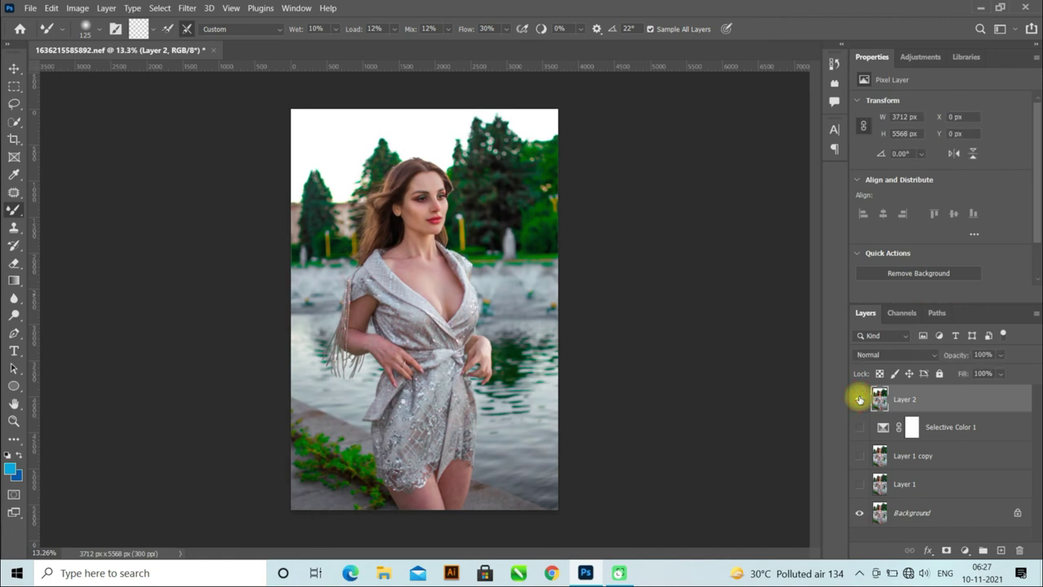
pyautogui.click(859, 398)
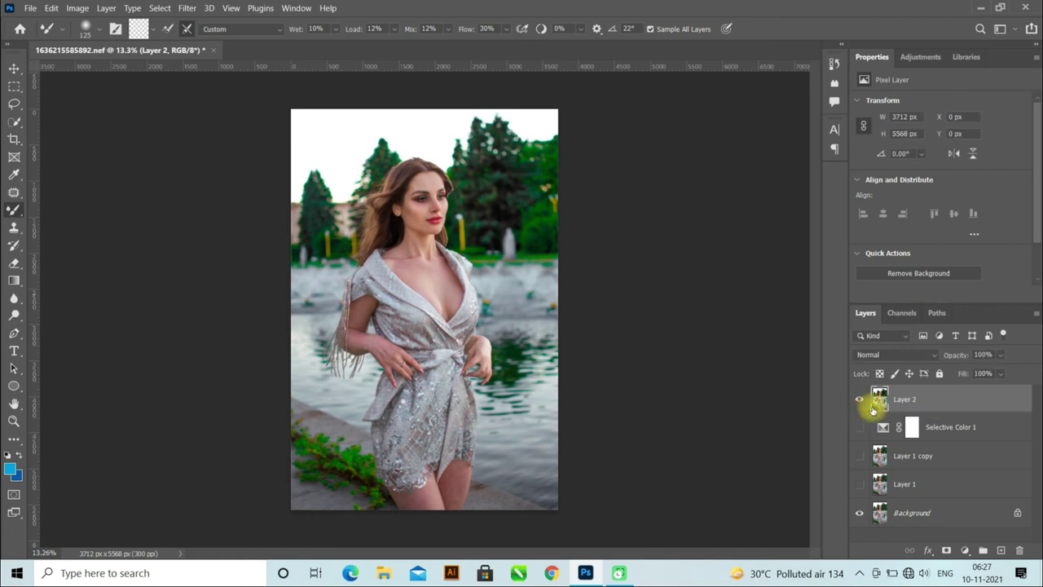